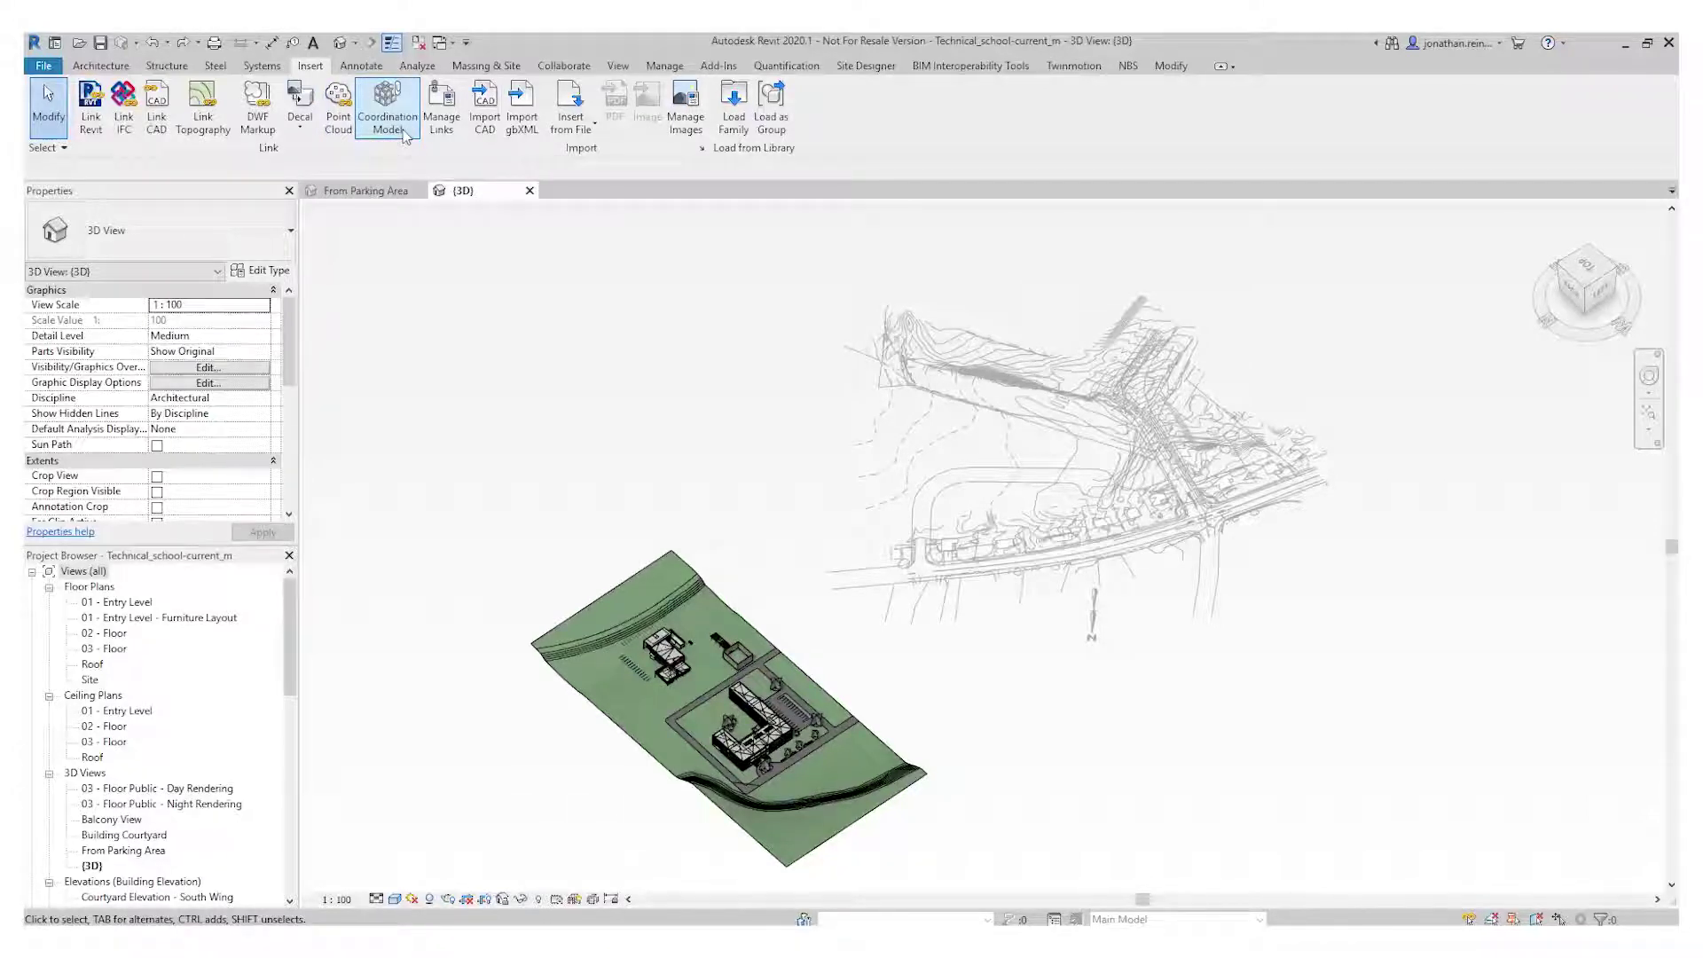
# Check the linked-model list, then select the topography and the left wing's end wall while orbiting the site.
pyautogui.click(441, 111)
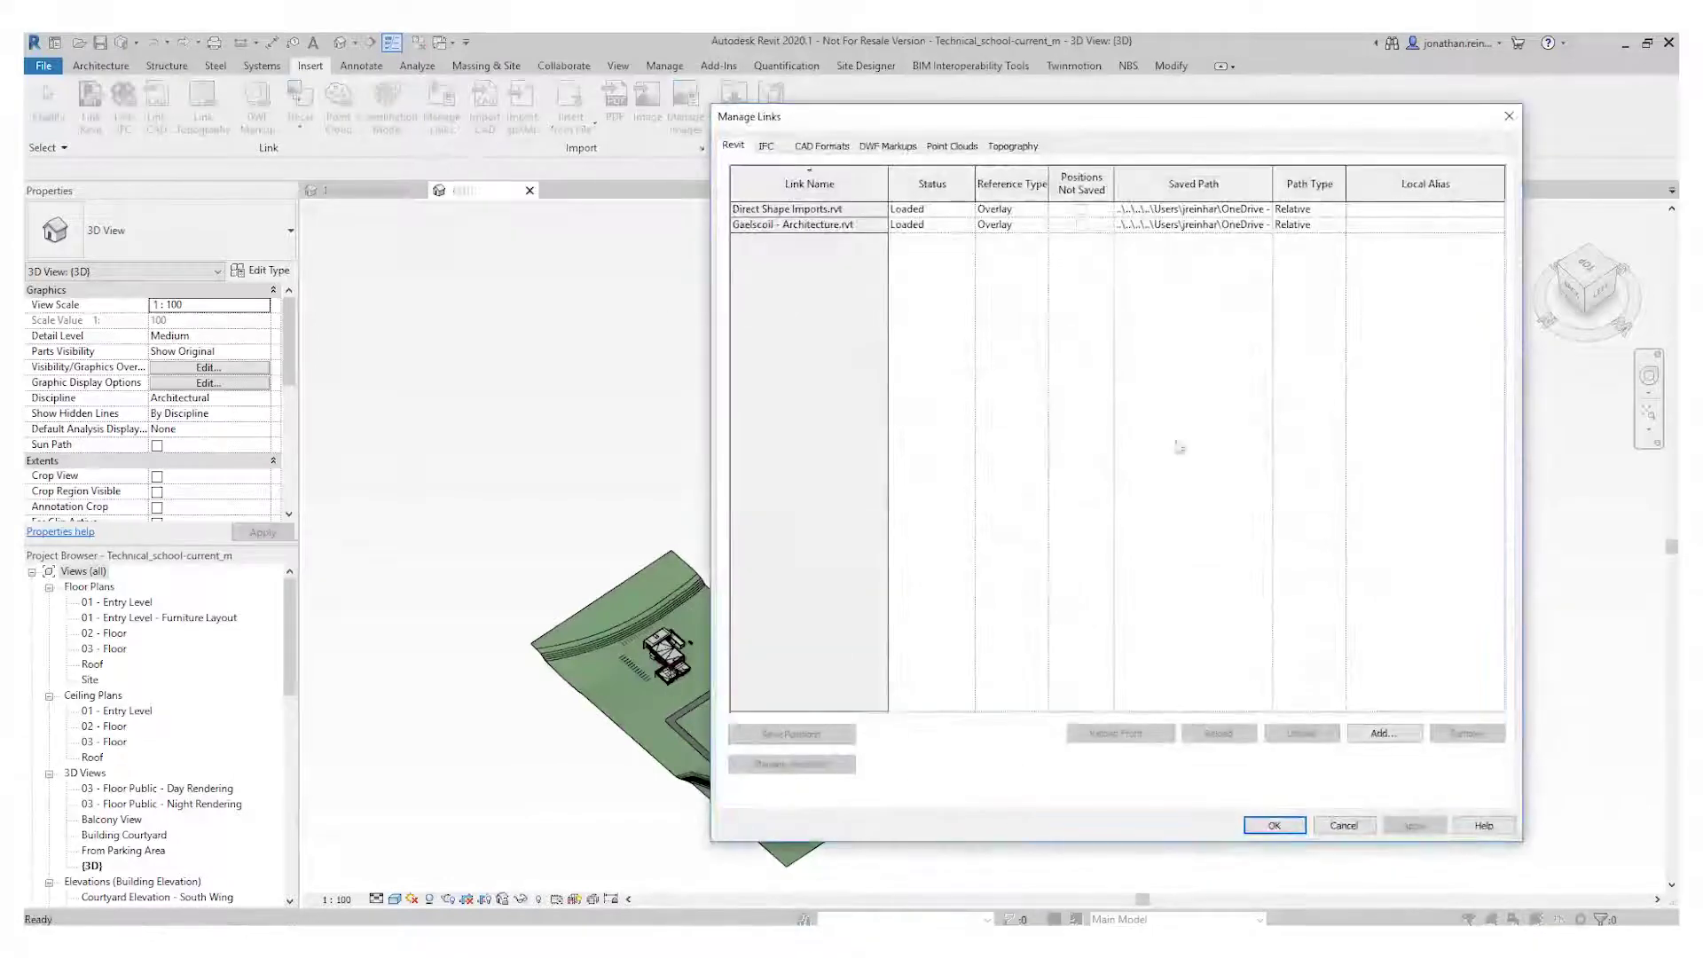
pyautogui.click(1344, 826)
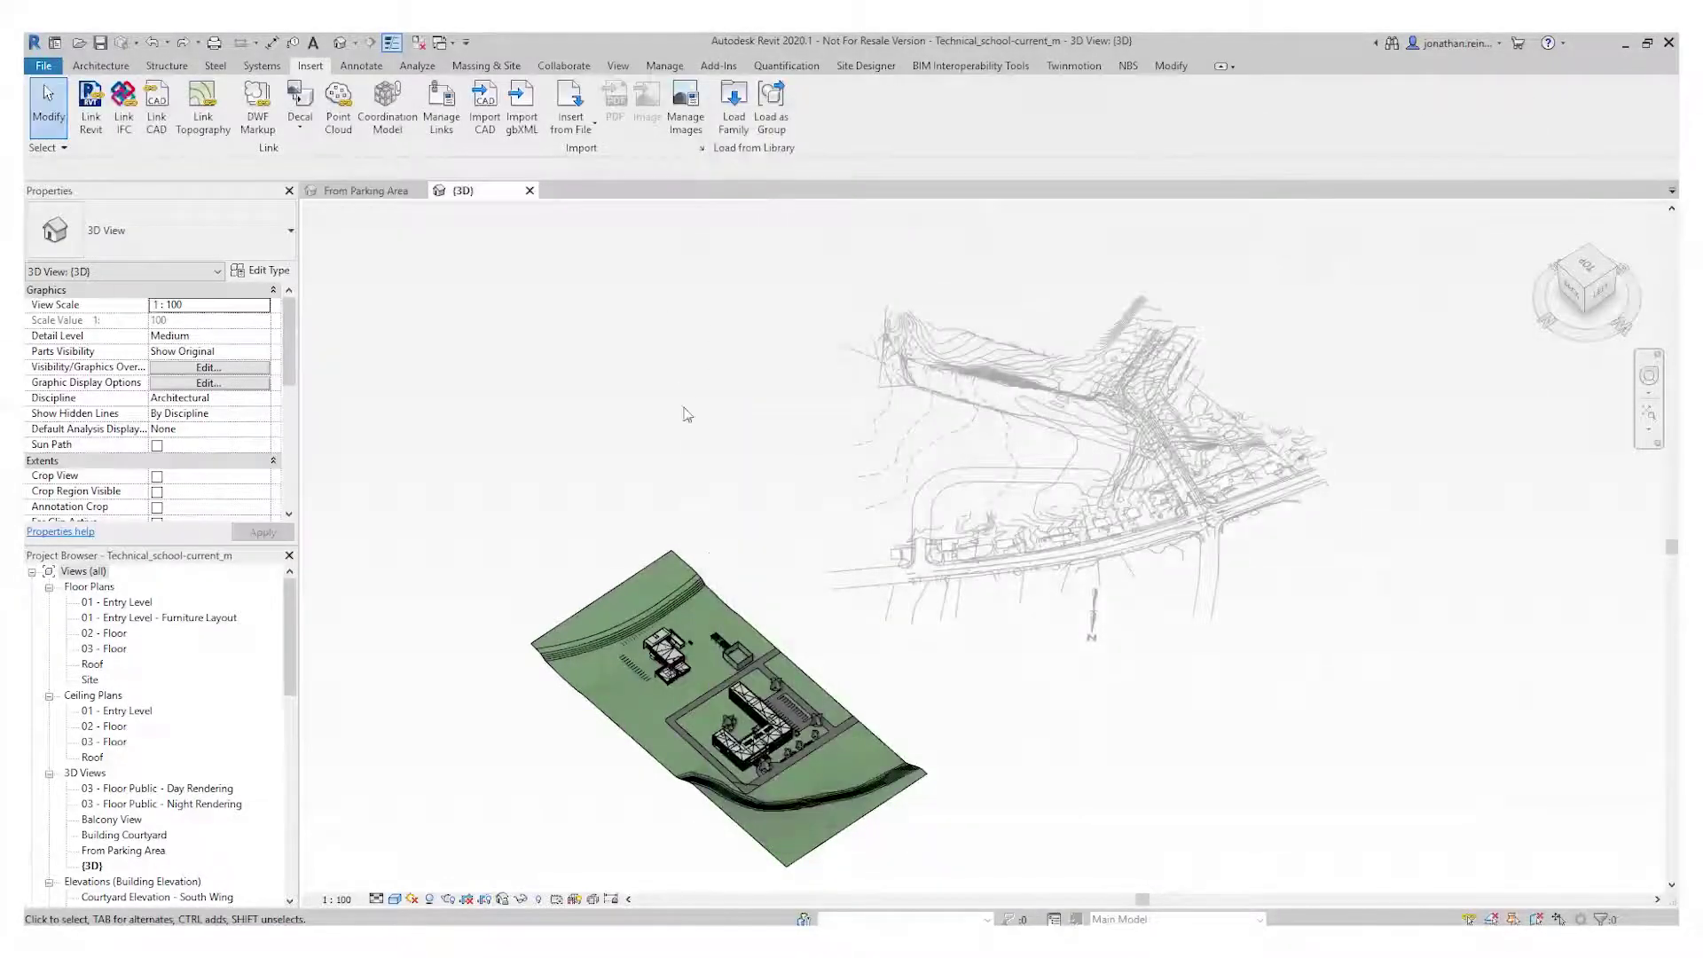
pyautogui.scroll(2, 763, 771)
pyautogui.scroll(4, 763, 772)
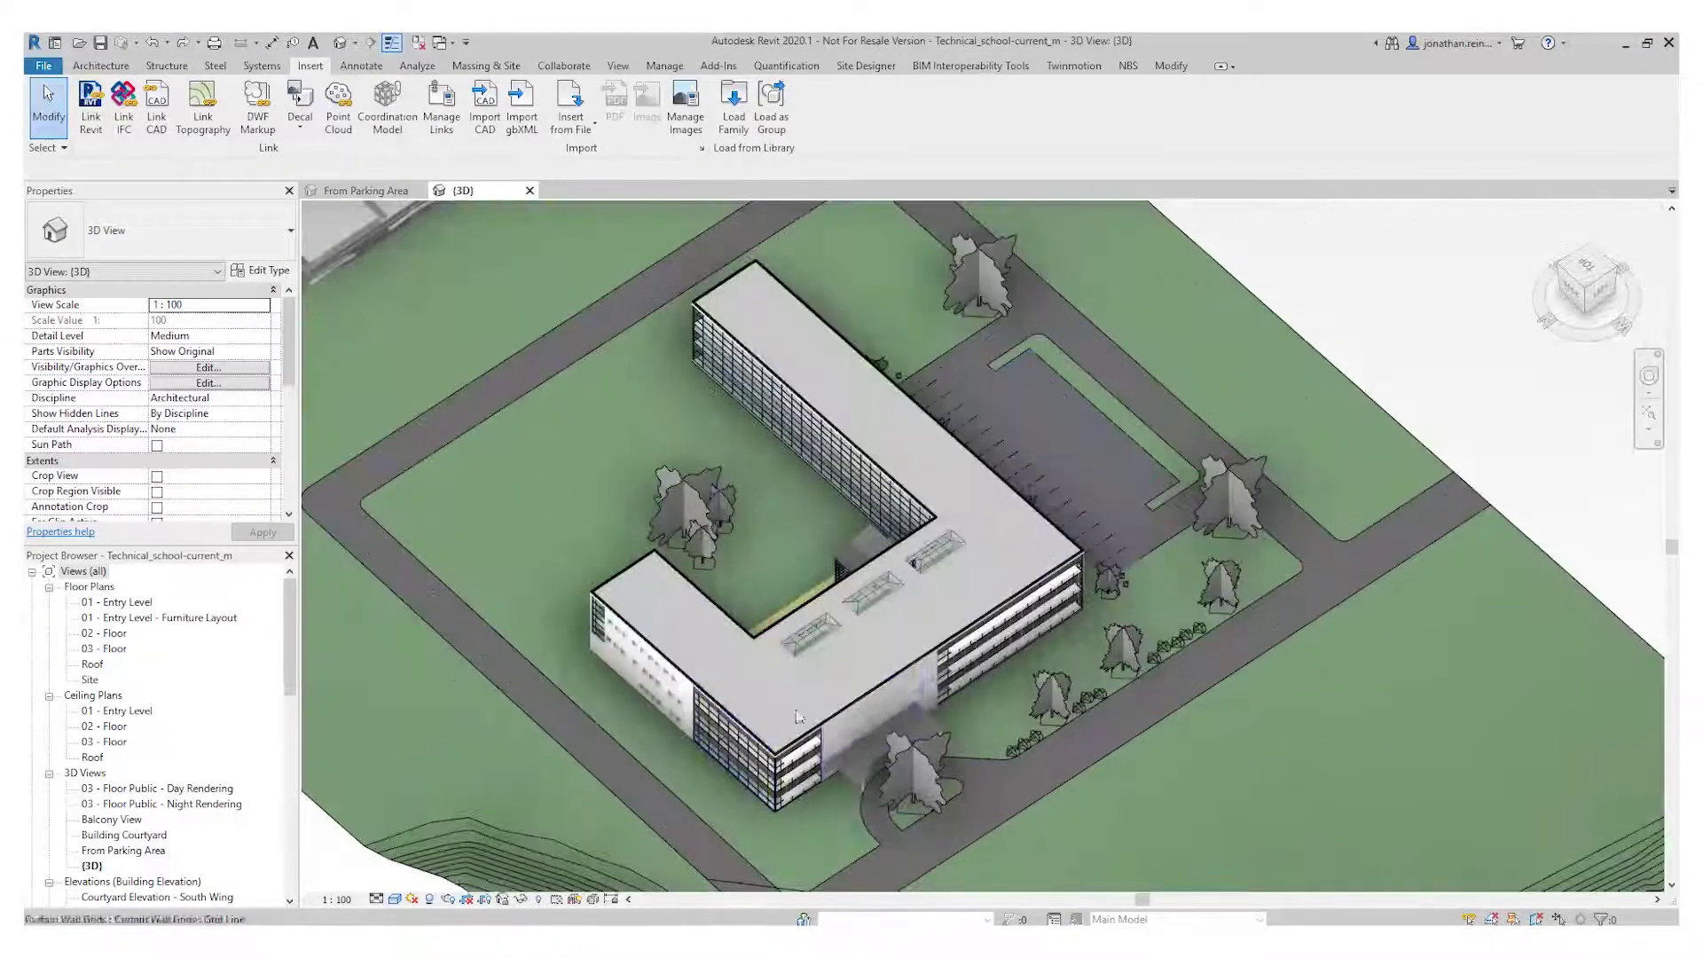
pyautogui.click(664, 723)
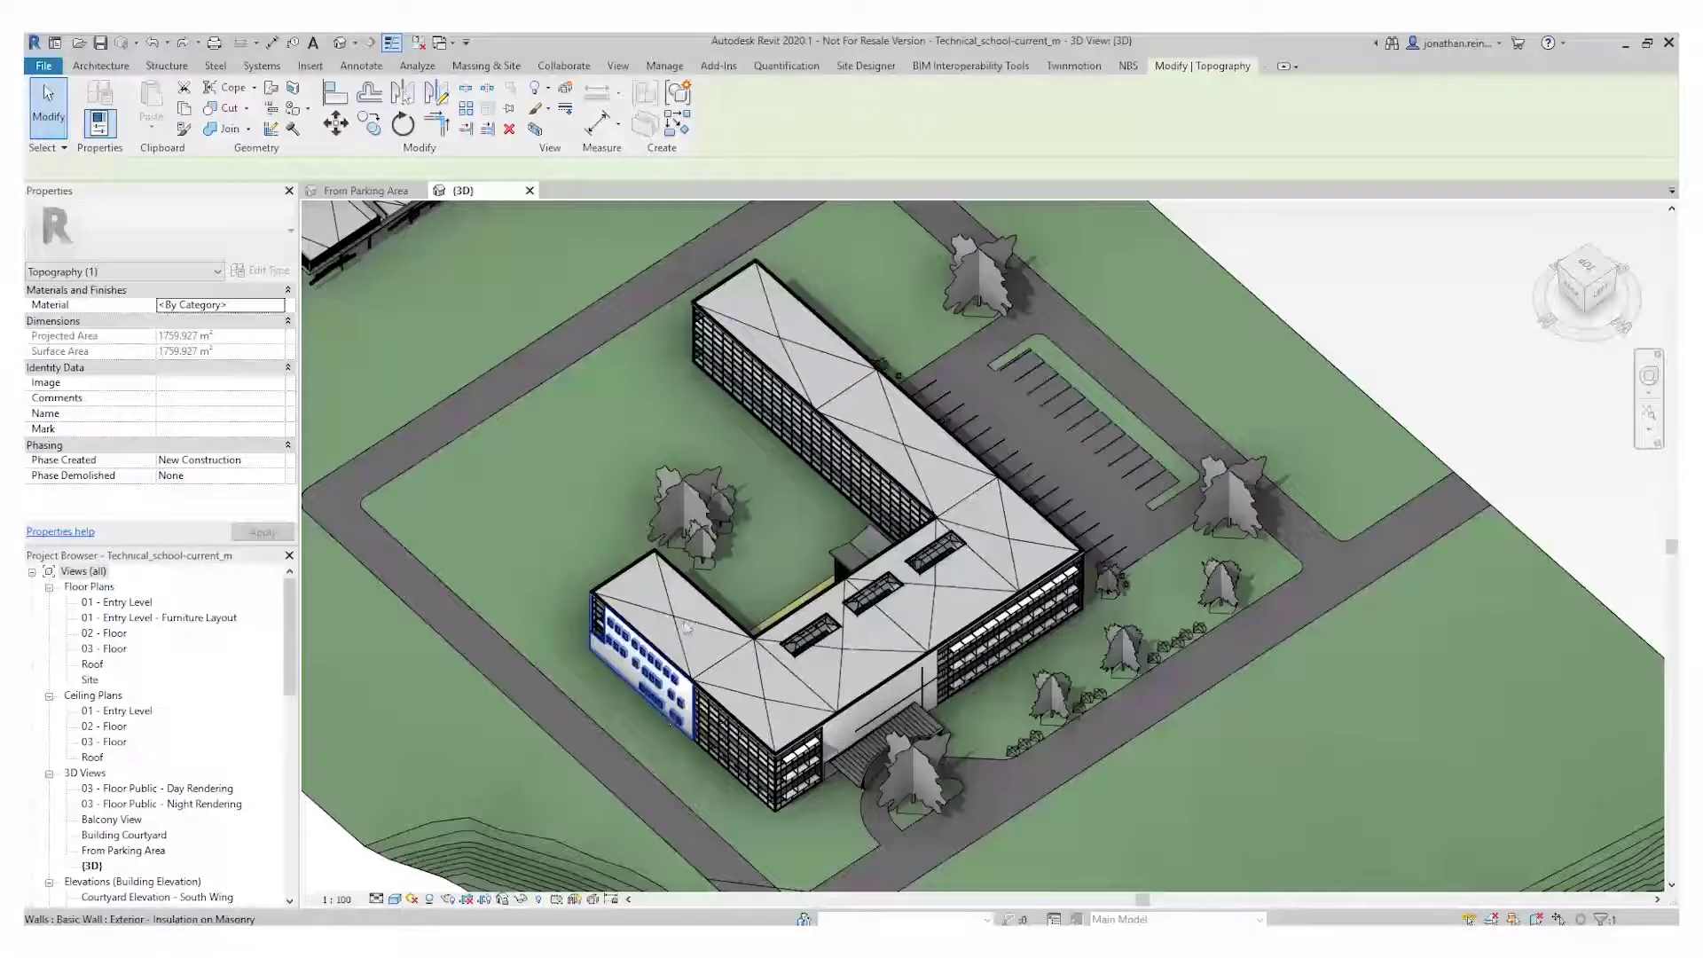
pyautogui.click(661, 696)
pyautogui.scroll(-3, 856, 825)
pyautogui.scroll(-3, 856, 825)
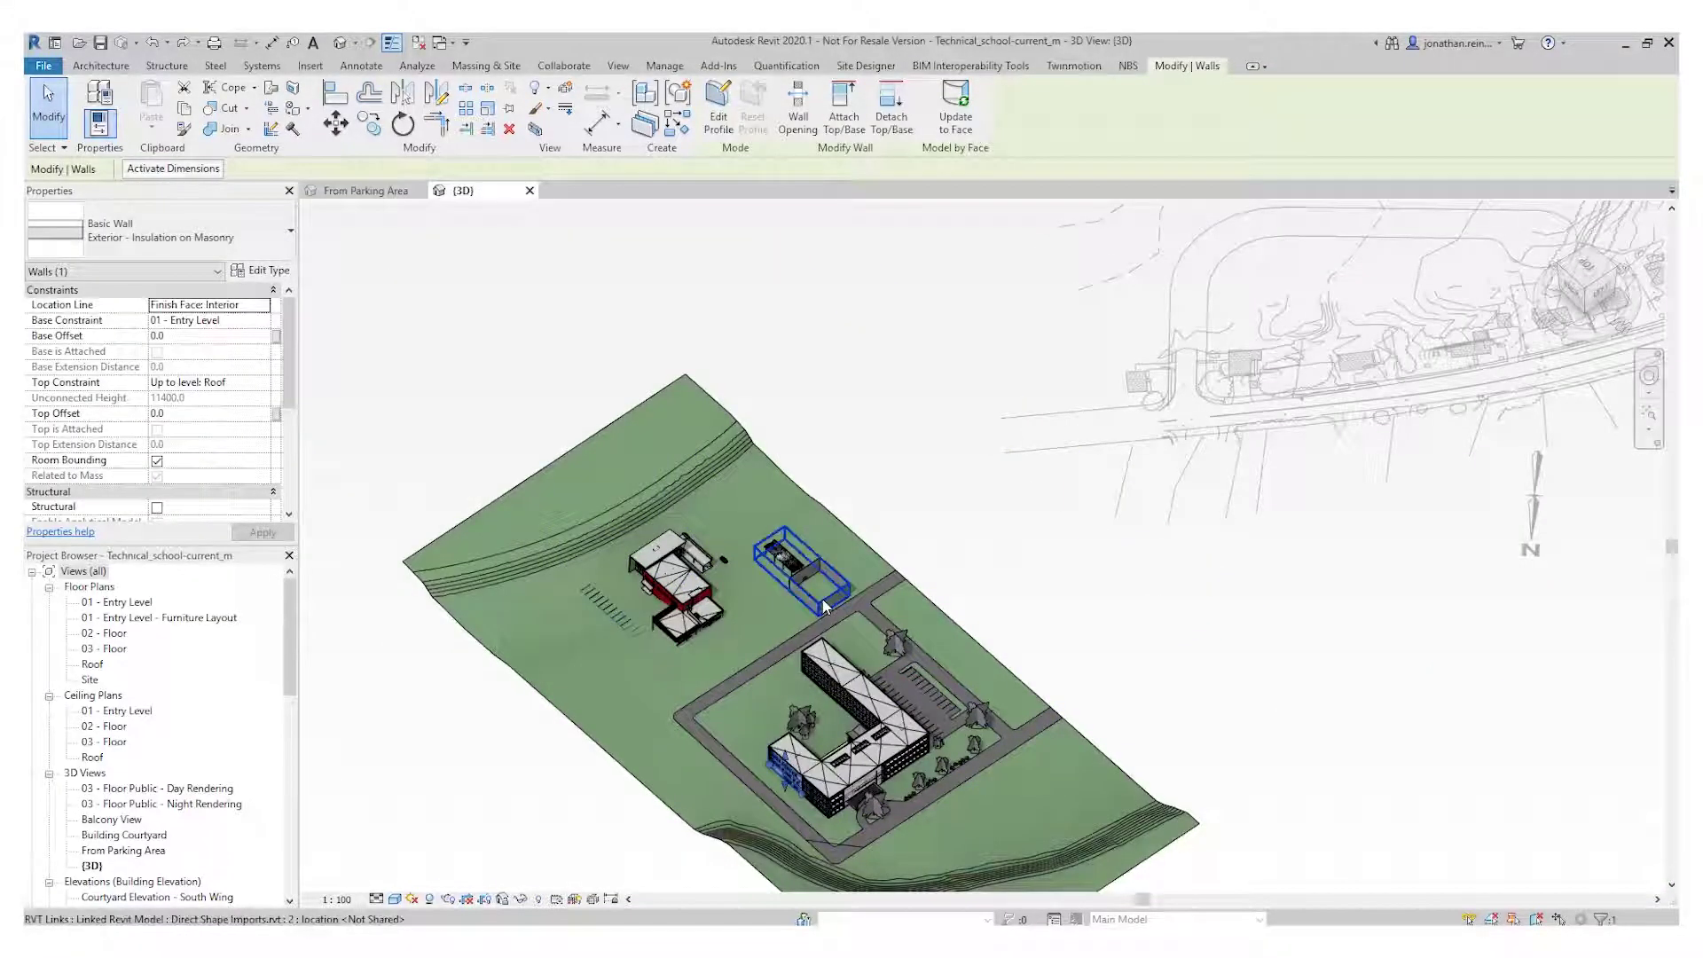
pyautogui.keyDown('shift'); pyautogui.moveTo(1191, 607); pyautogui.dragTo(986, 618, button='middle'); pyautogui.keyUp('shift')
pyautogui.press('Escape')
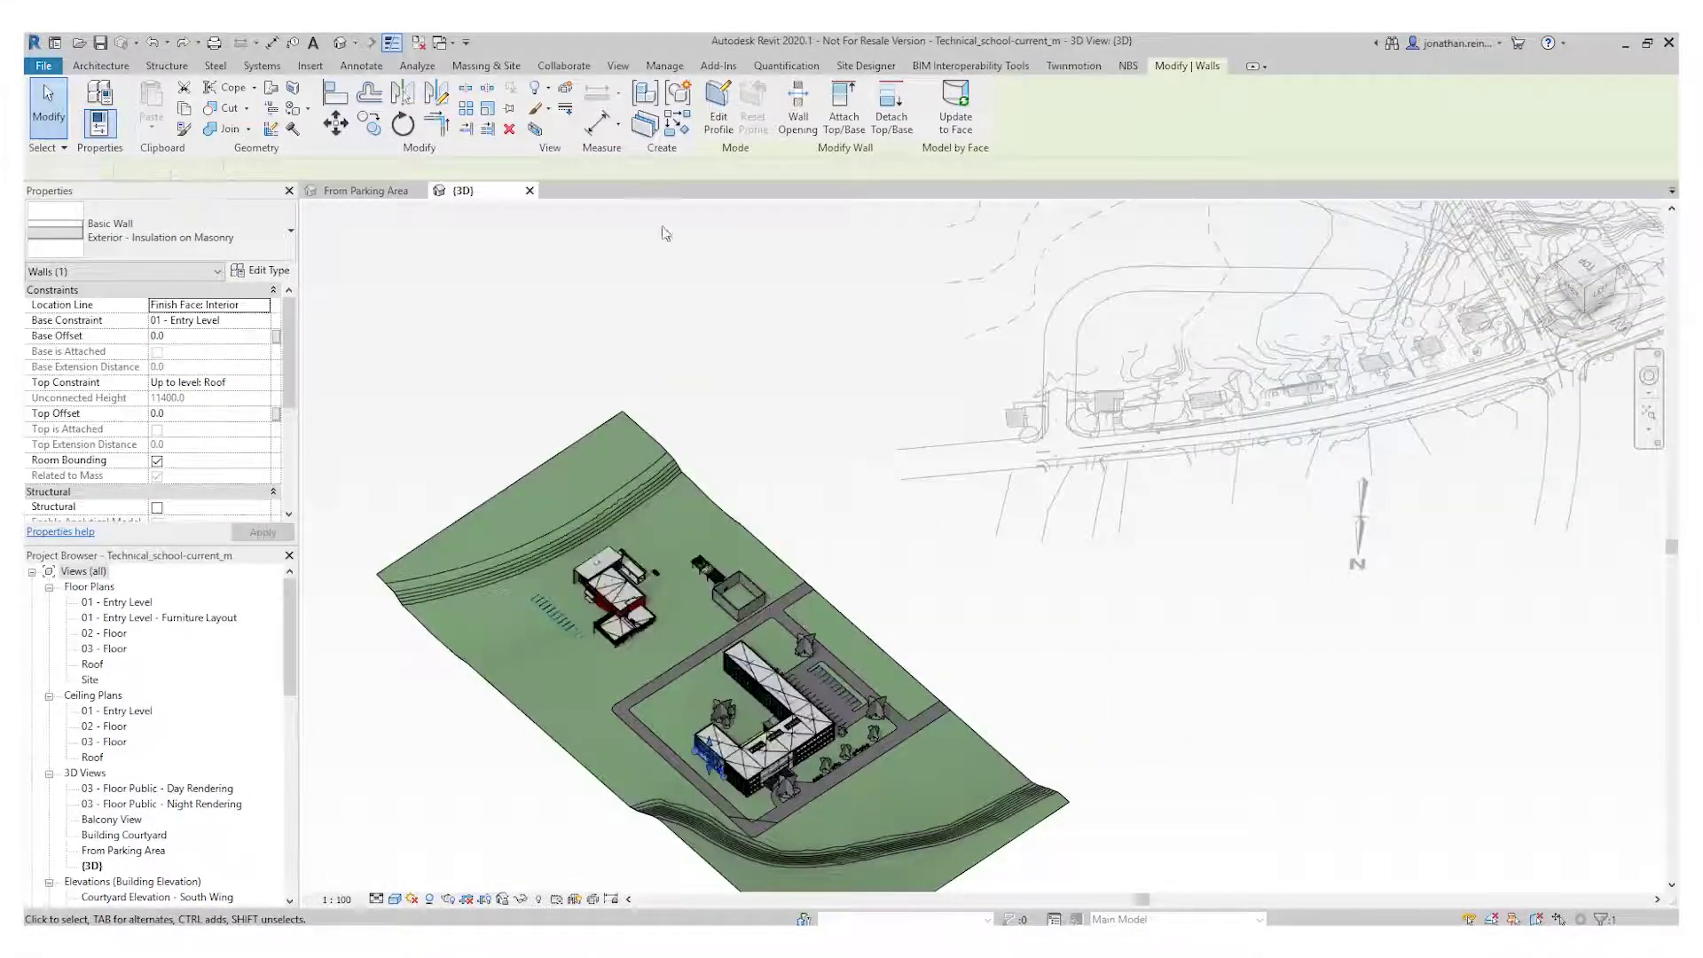
# Pick the Direct Shape Imports model in the Link Revit dialog, then cancel without linking.
pyautogui.click(99, 66)
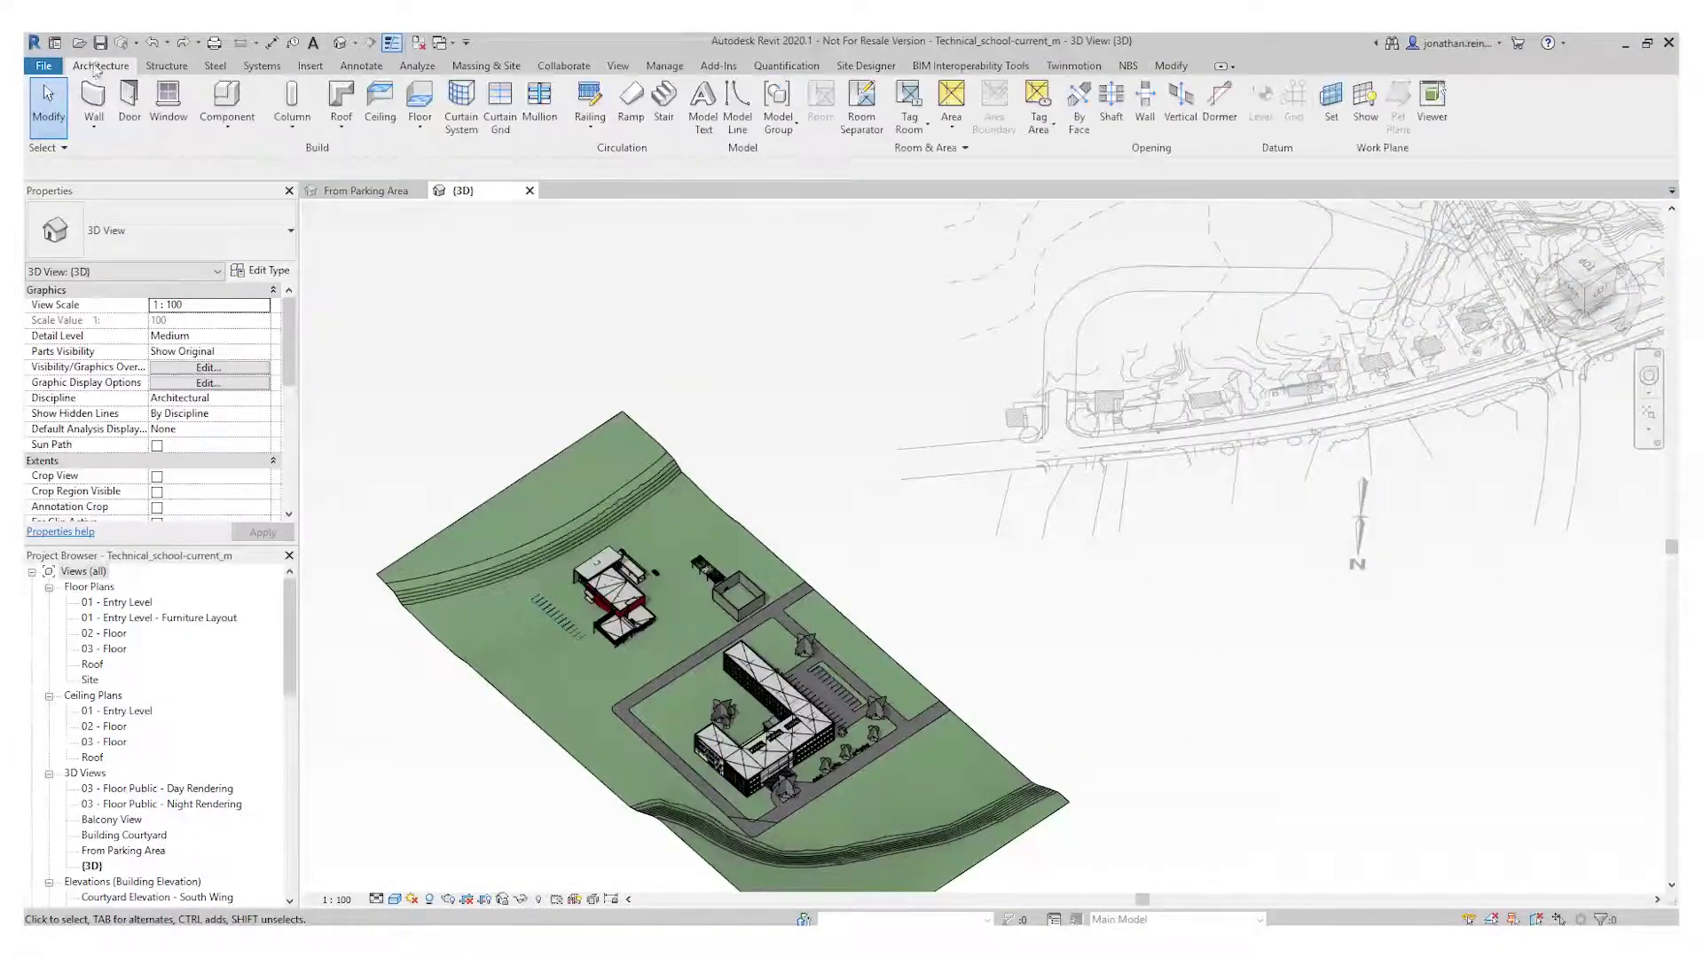
pyautogui.click(310, 67)
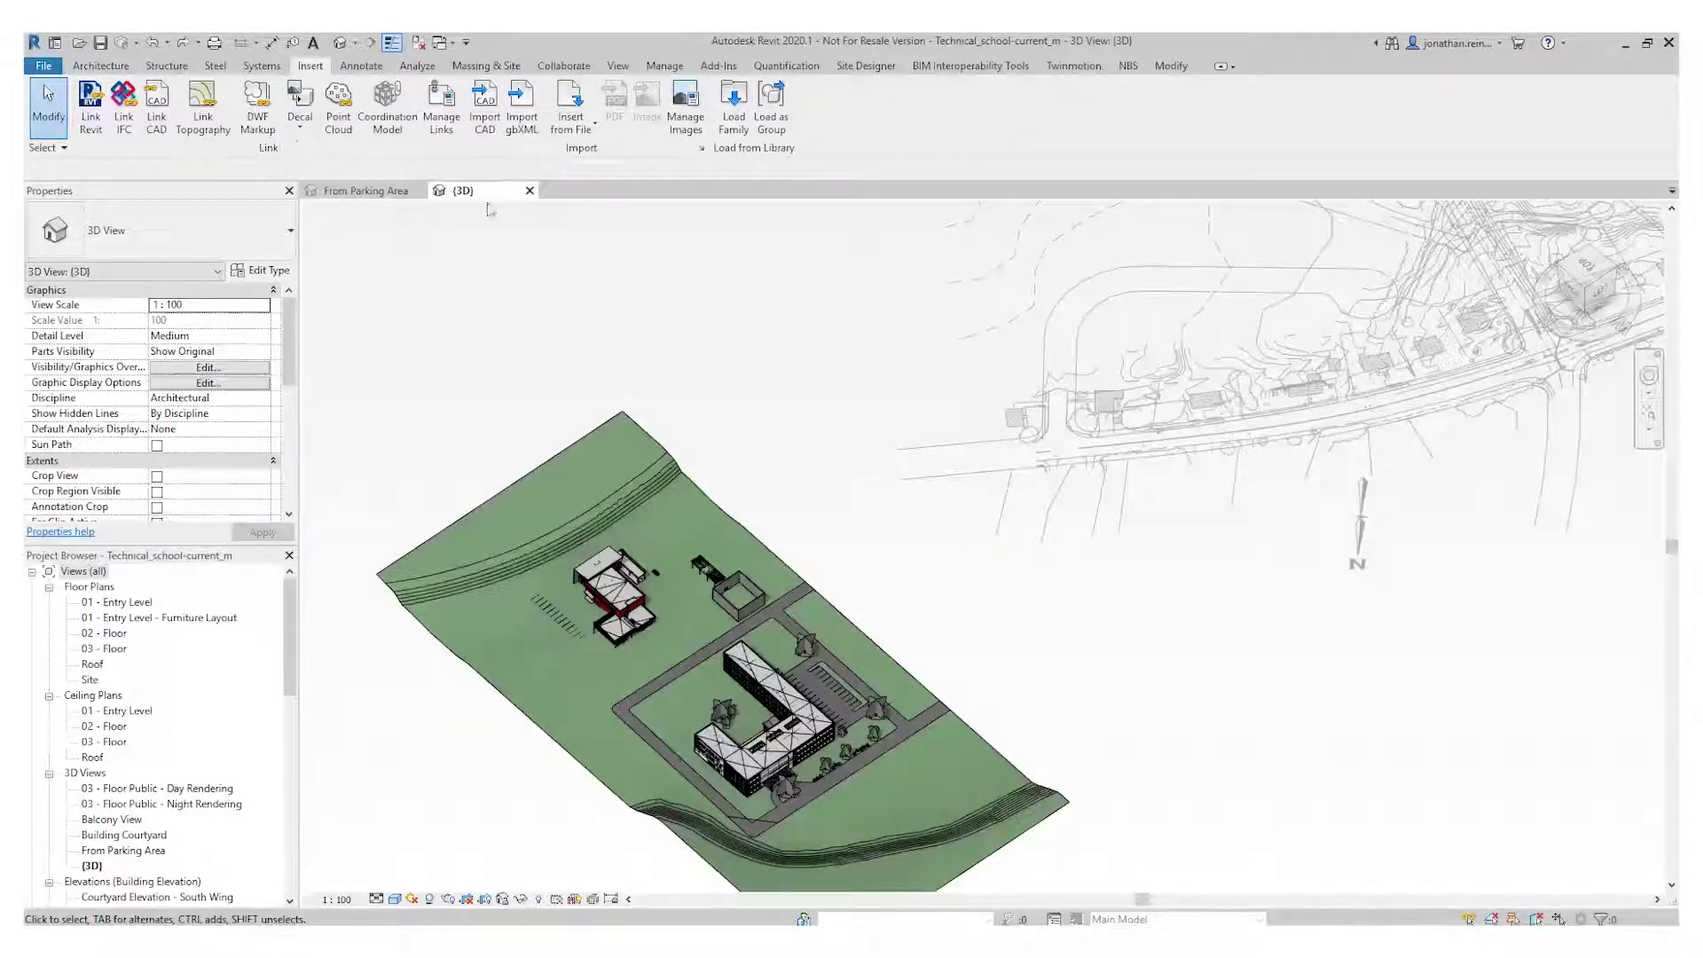
pyautogui.click(90, 106)
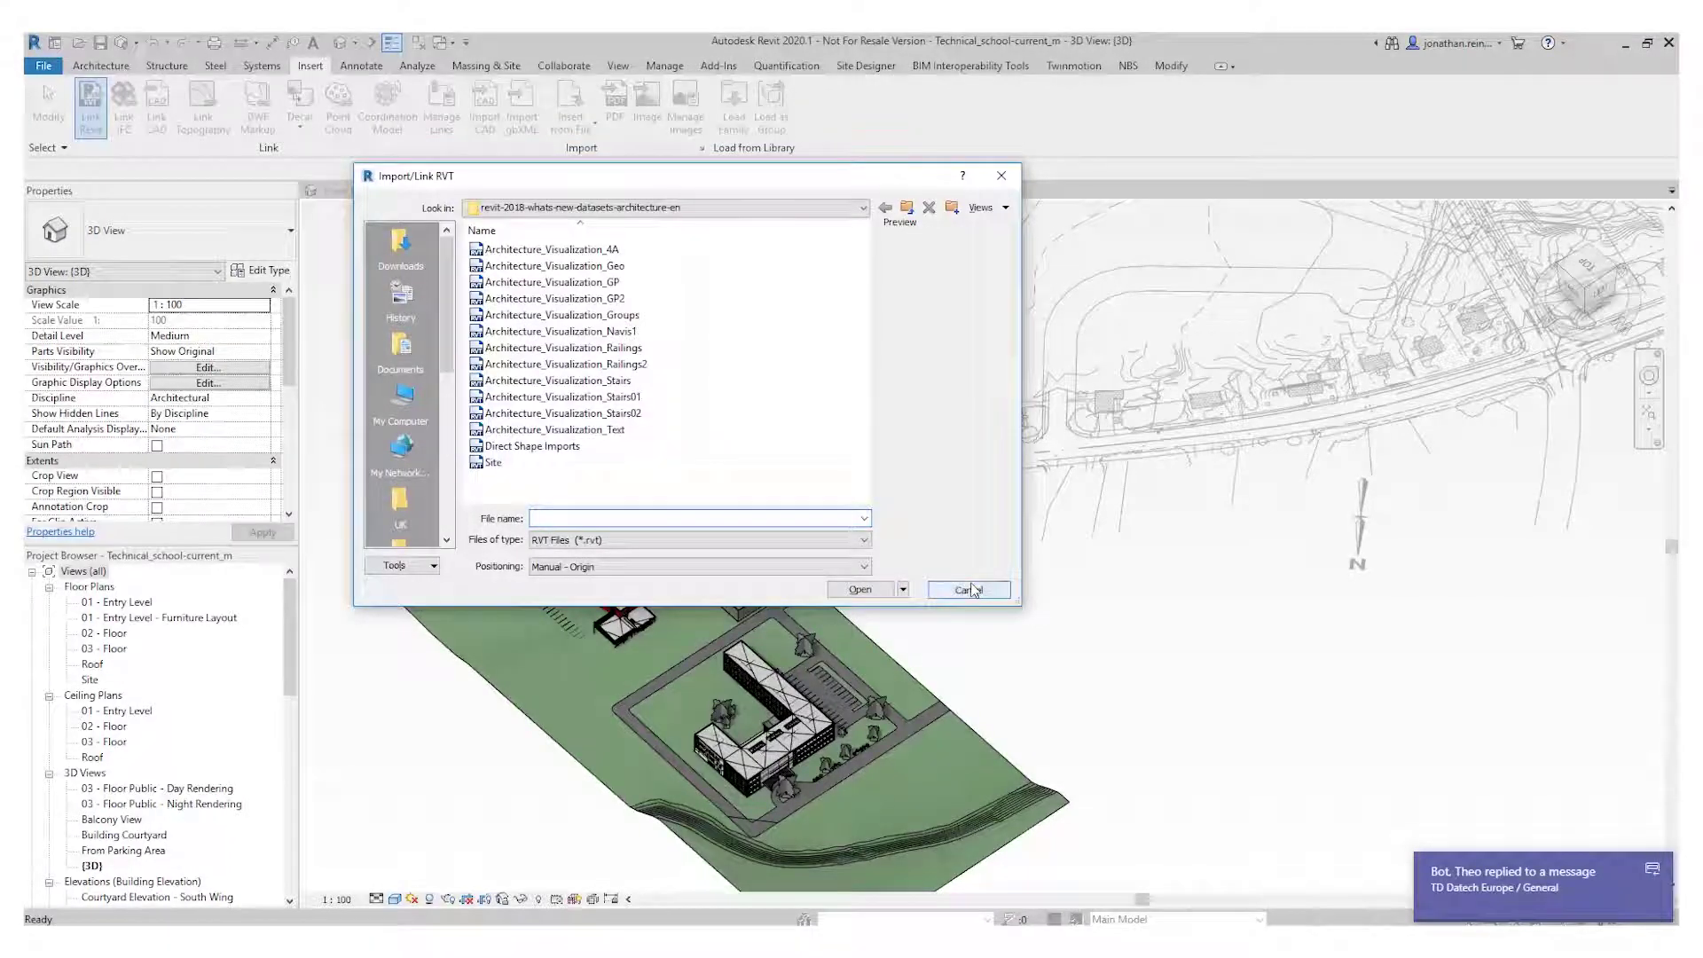
pyautogui.click(568, 446)
pyautogui.click(860, 590)
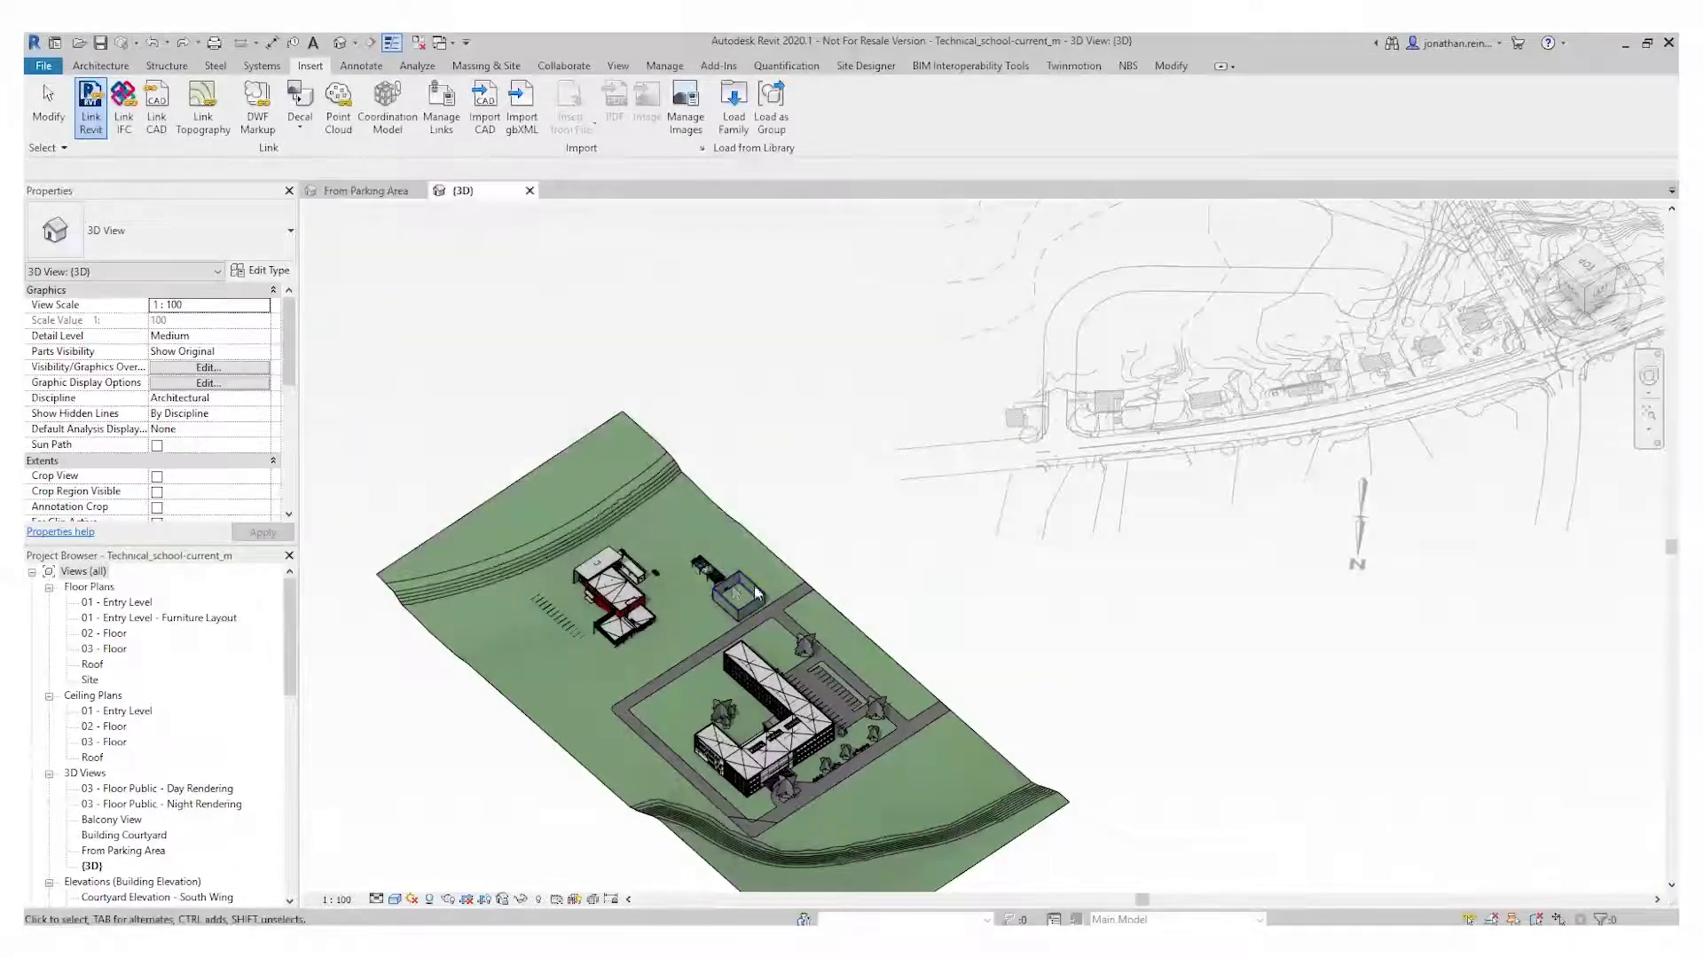
# Select the linked Direct Shape Imports model, then clear the selection.
pyautogui.click(754, 583)
pyautogui.scroll(5, 719, 583)
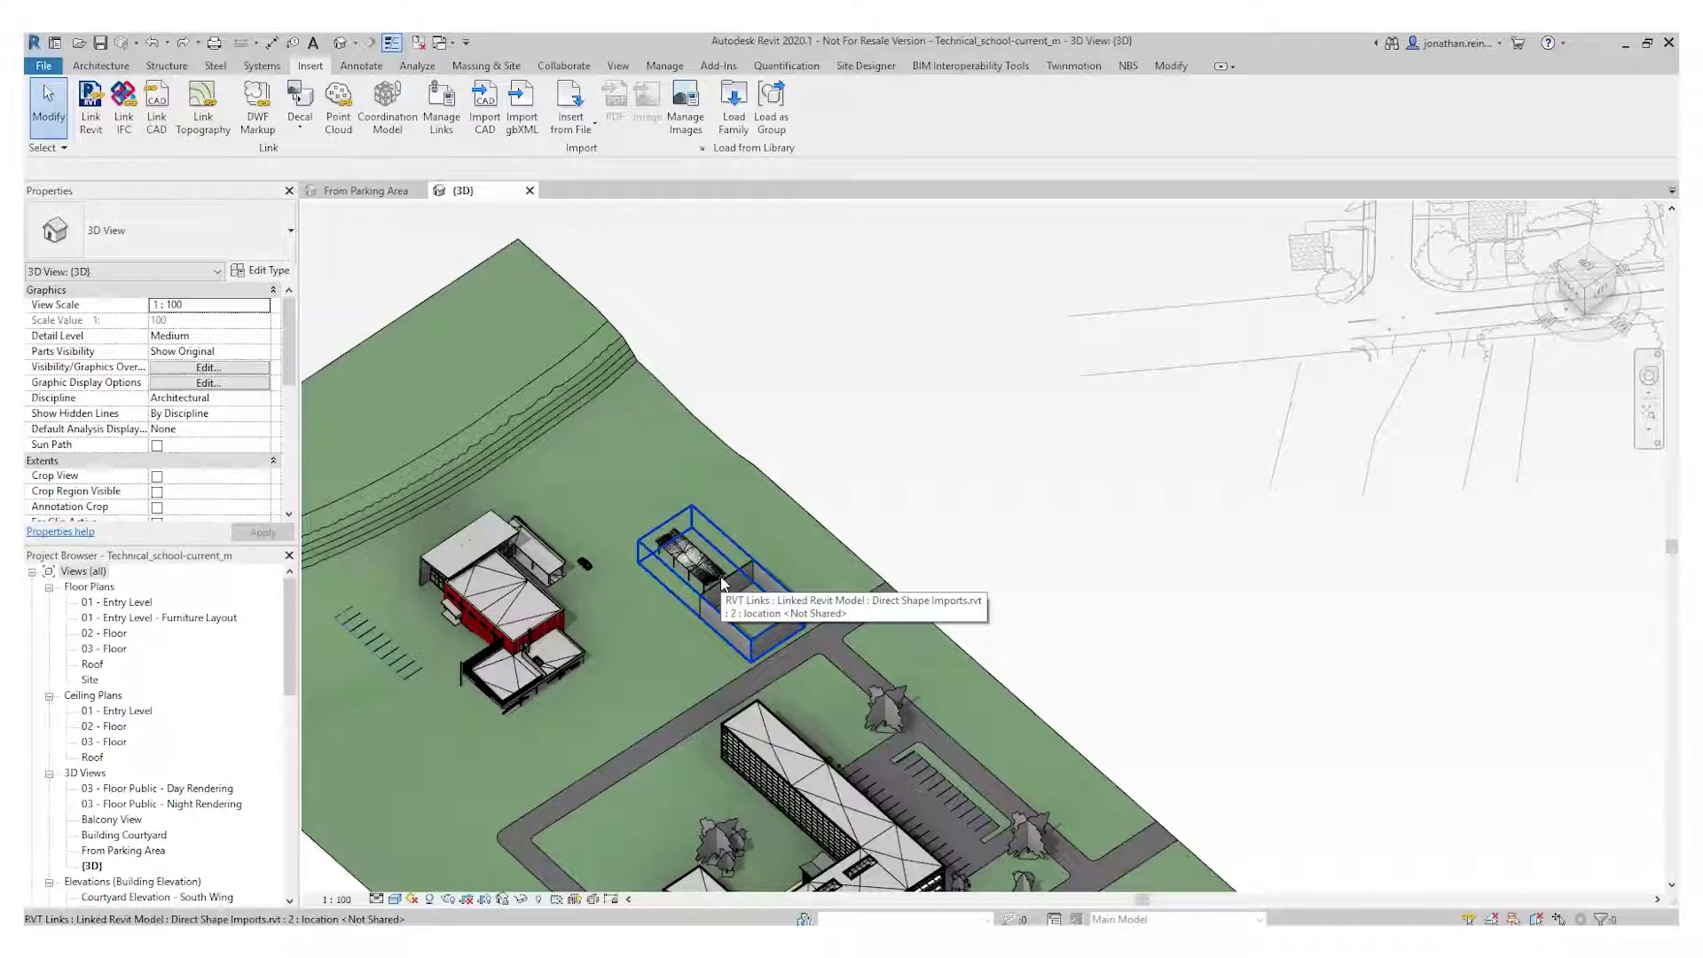
pyautogui.click(723, 584)
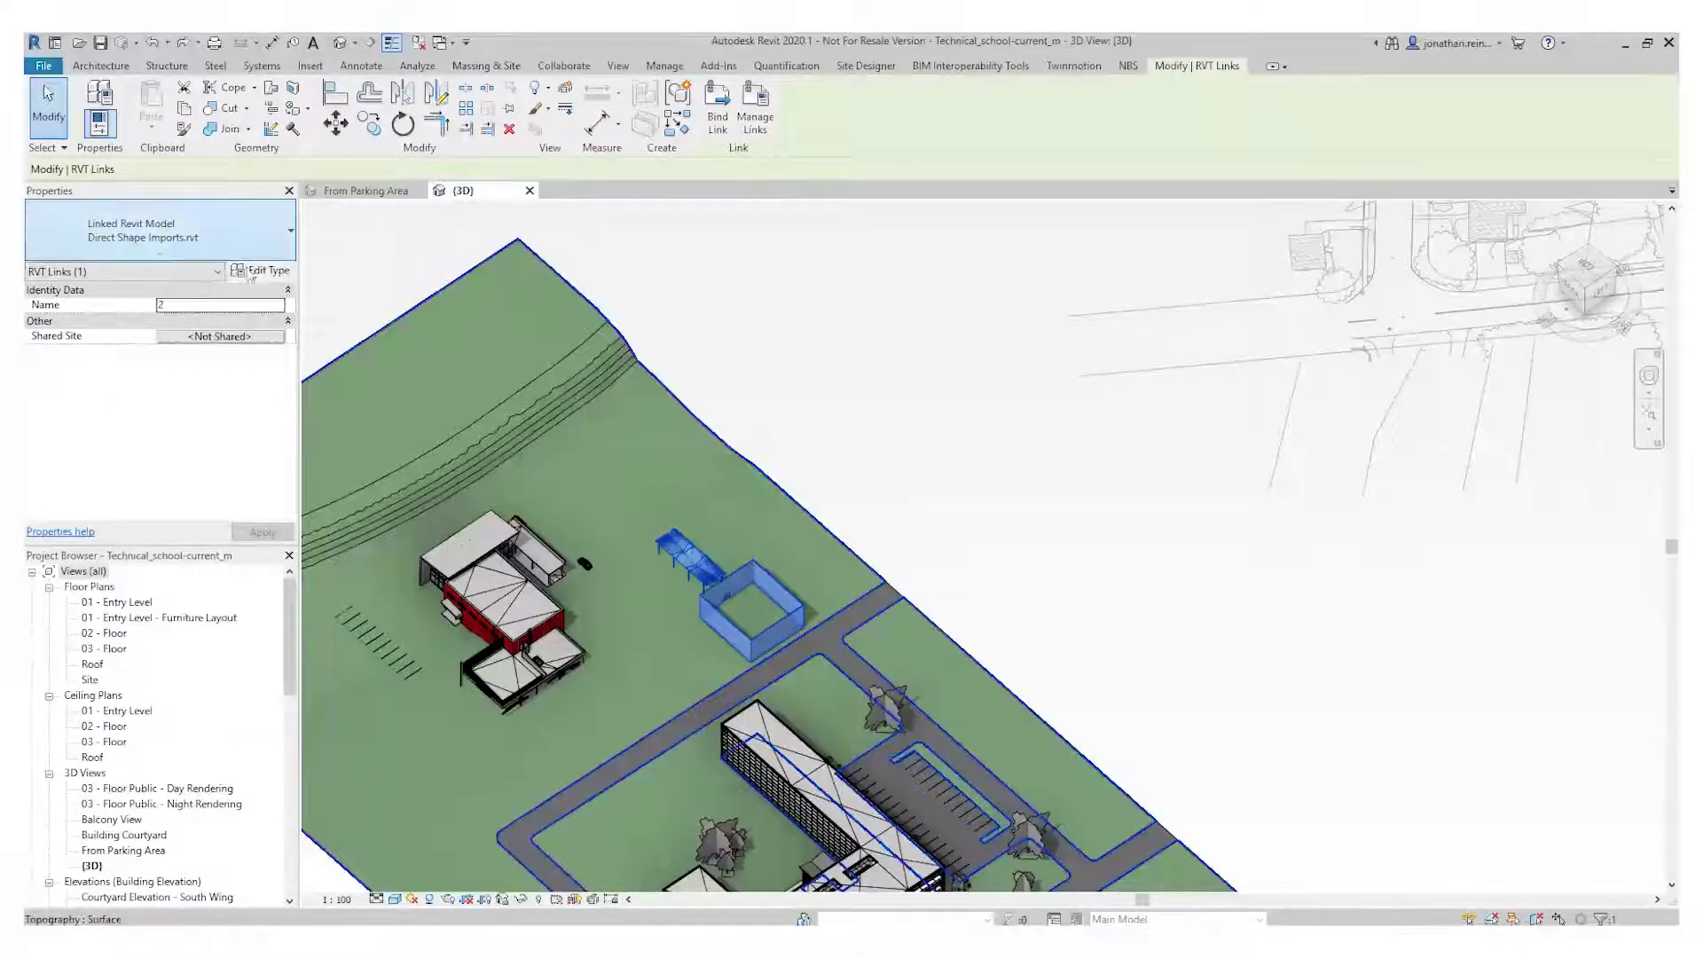
pyautogui.press('Escape')
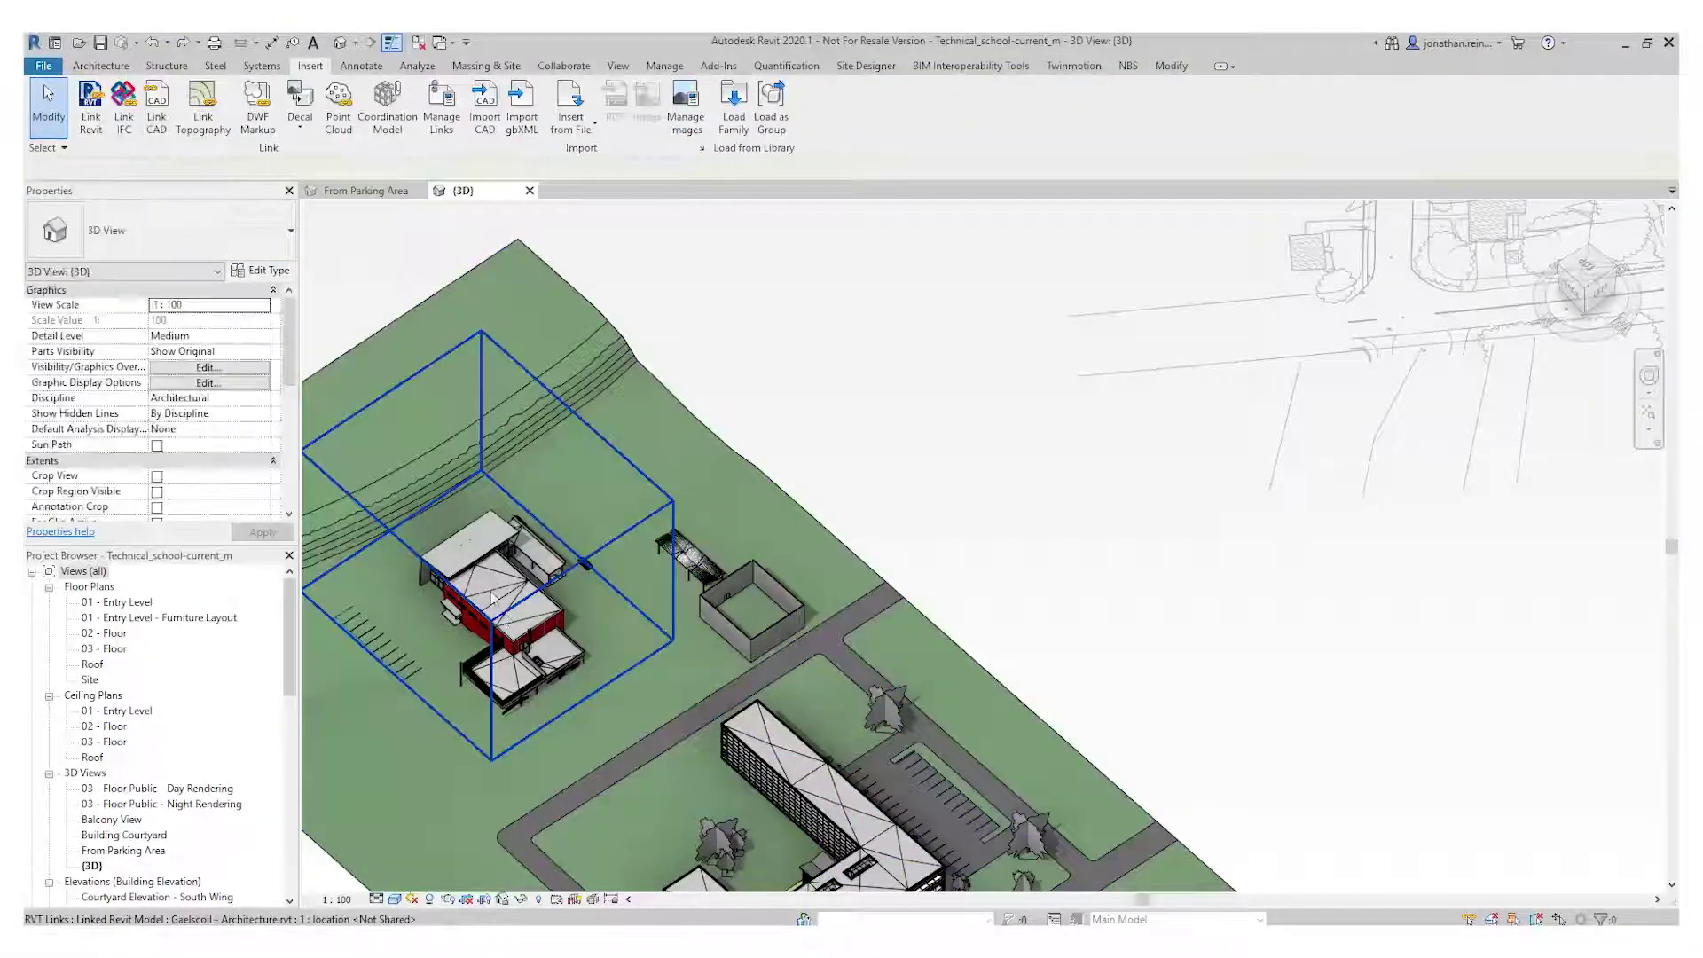
# Select the Gaelscoil - Architecture link, zoom out, and select the imported Site File.dwg.
pyautogui.click(459, 550)
pyautogui.scroll(-4, 532, 561)
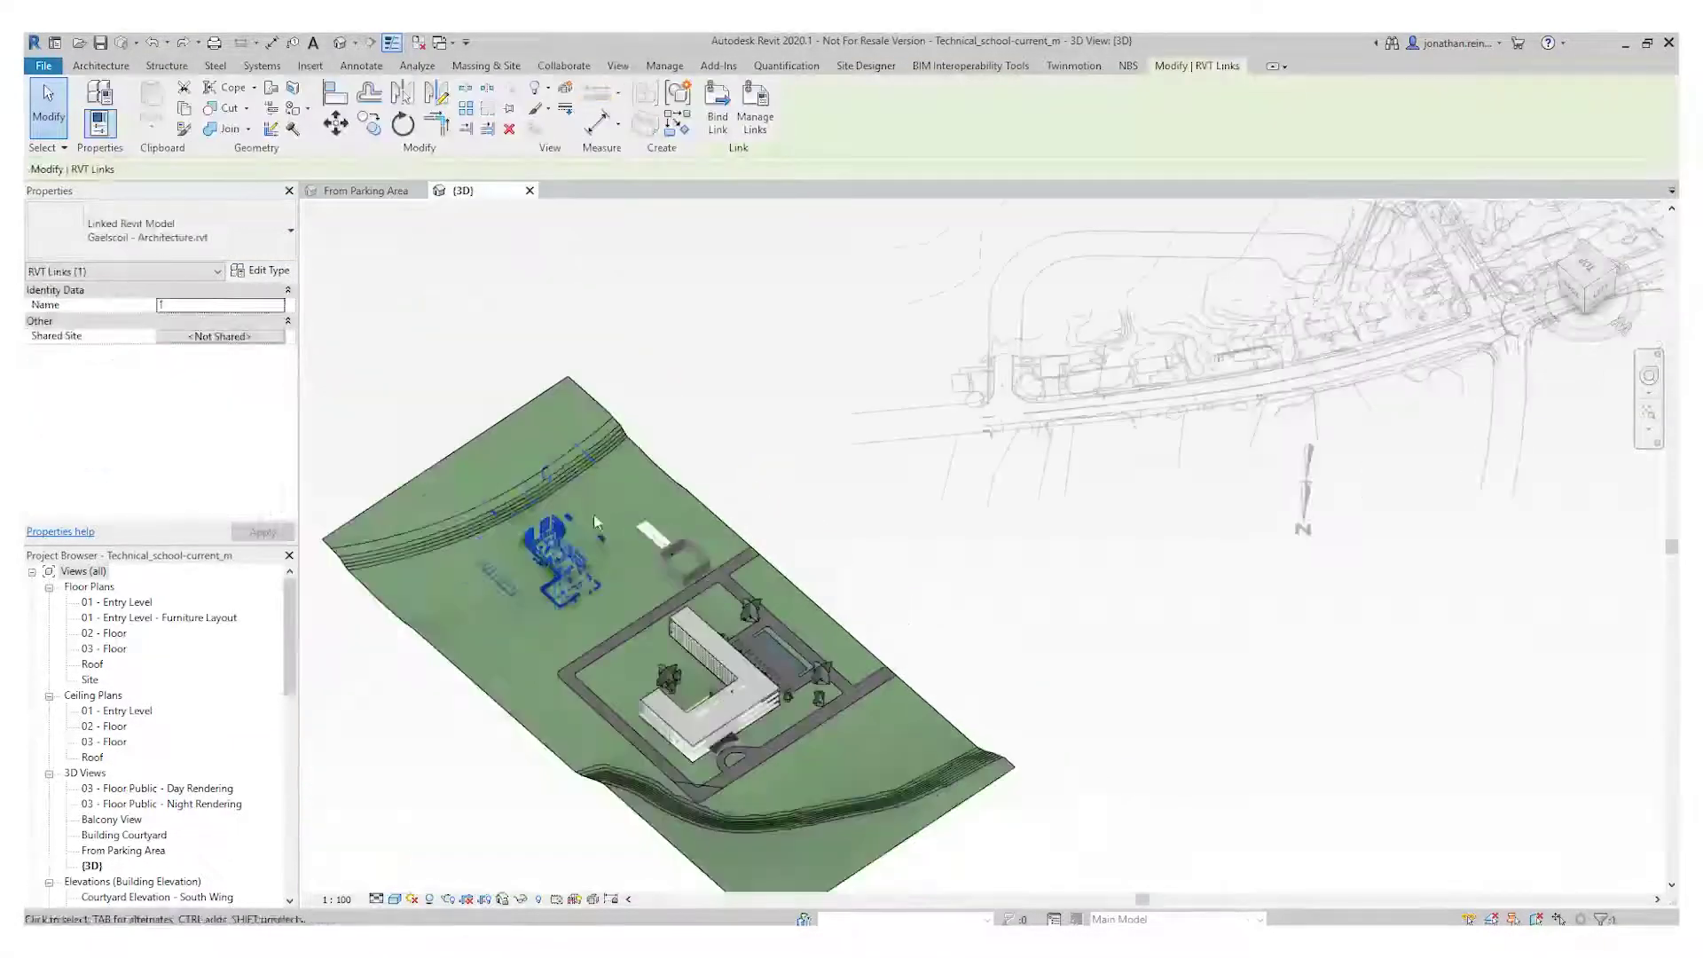
pyautogui.scroll(5, 532, 561)
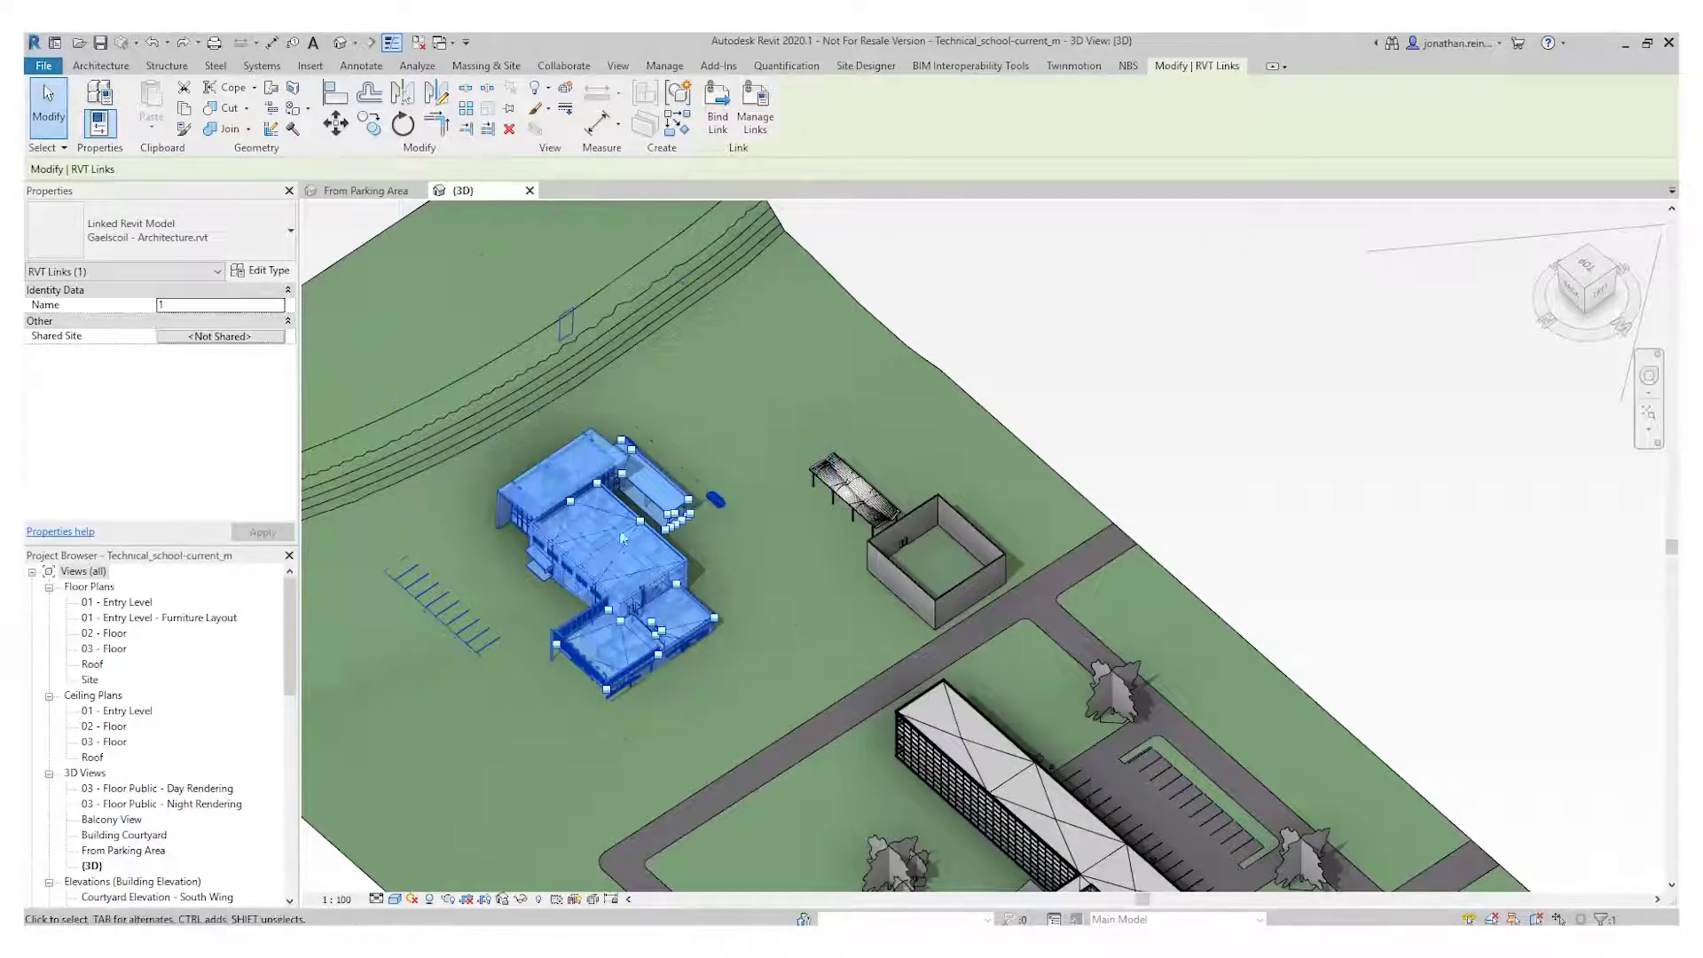
pyautogui.scroll(-4, 713, 559)
pyautogui.scroll(-3, 712, 559)
pyautogui.click(1254, 744)
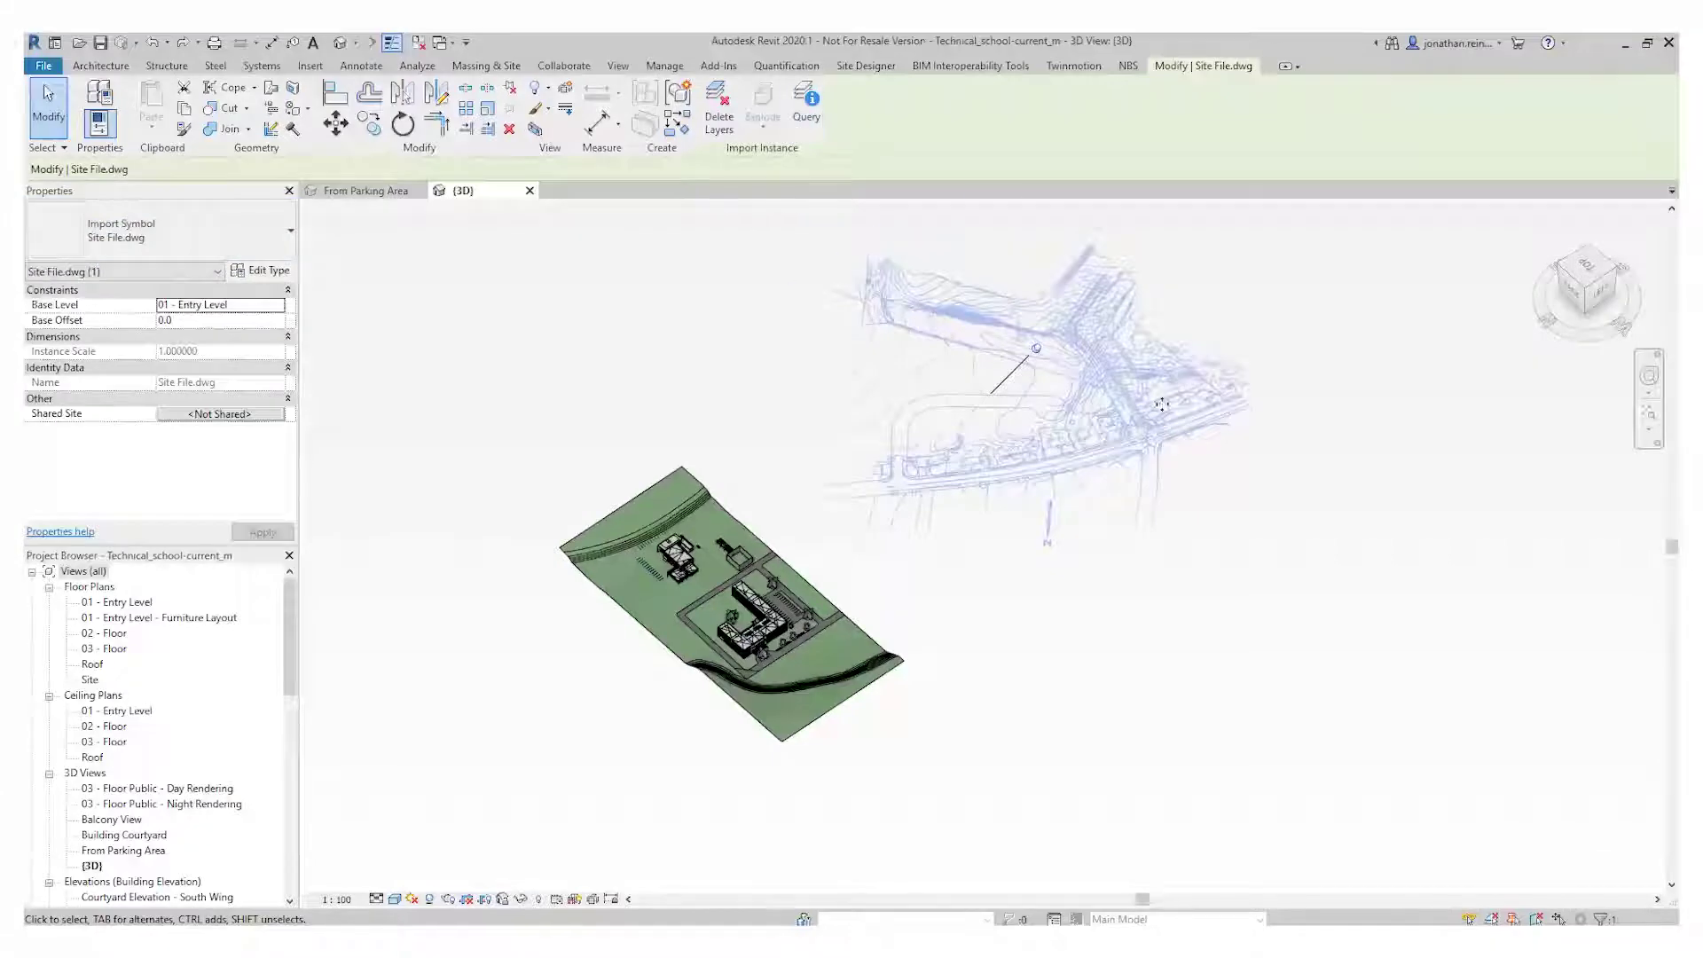
# View Site File.dwg from the TOP and zoom in on the house lots, then deselect it.
pyautogui.scroll(2, 1076, 373)
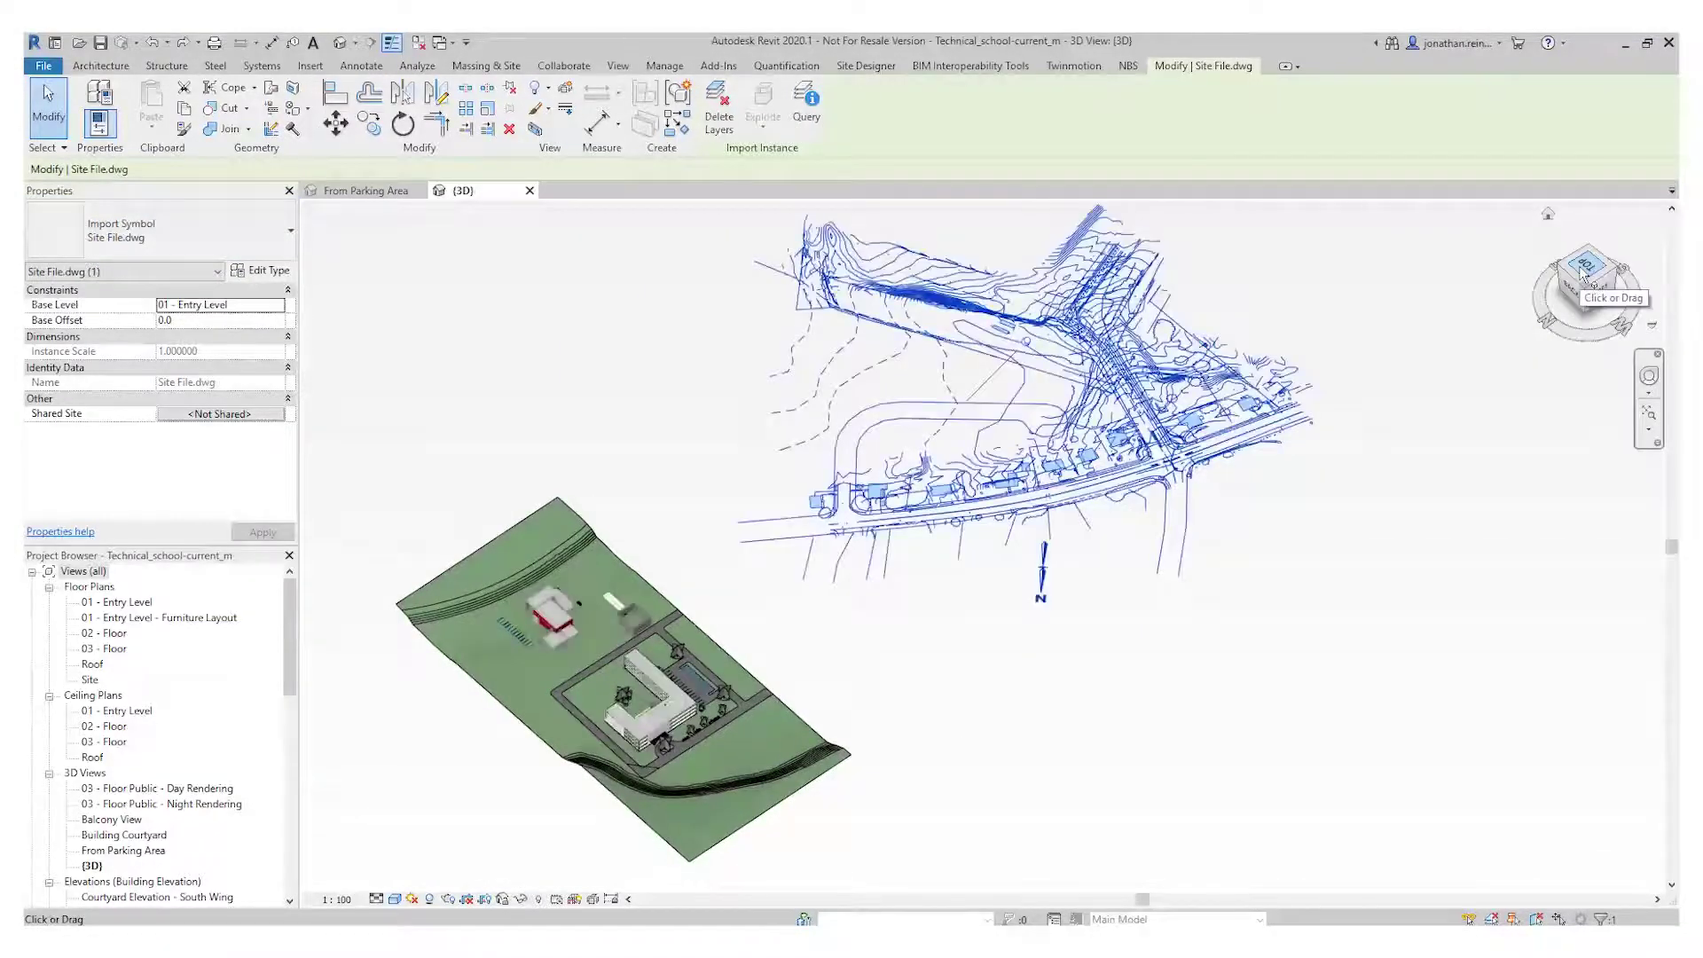
pyautogui.click(1590, 281)
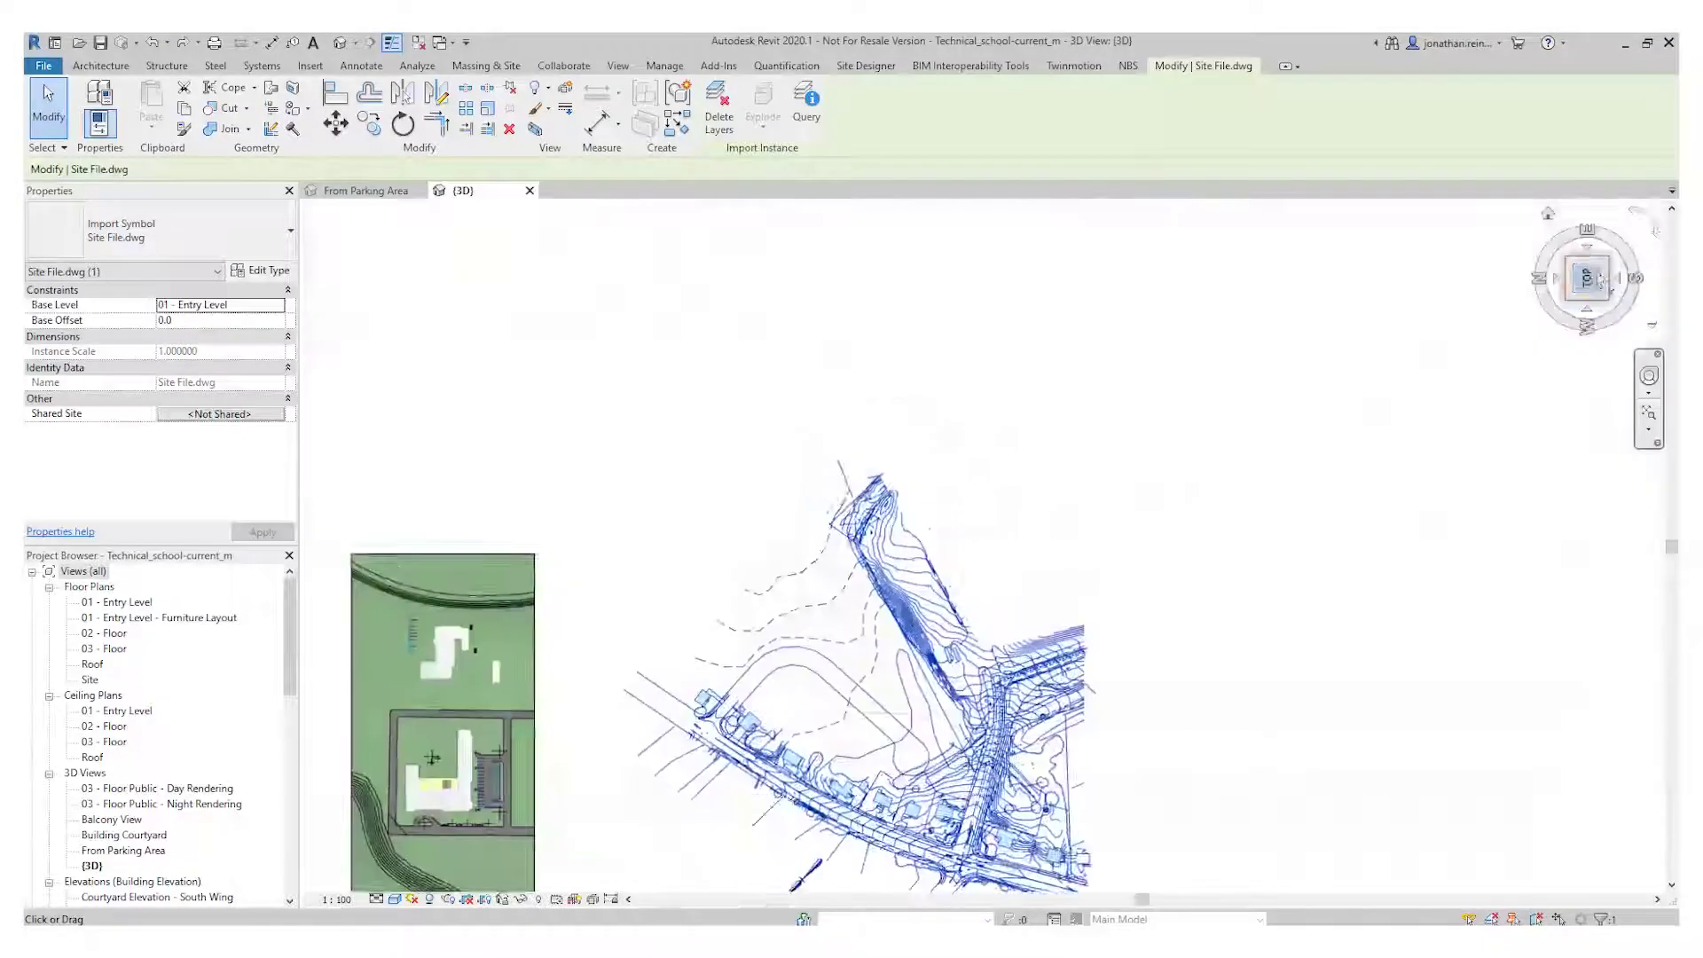
pyautogui.scroll(5, 1006, 648)
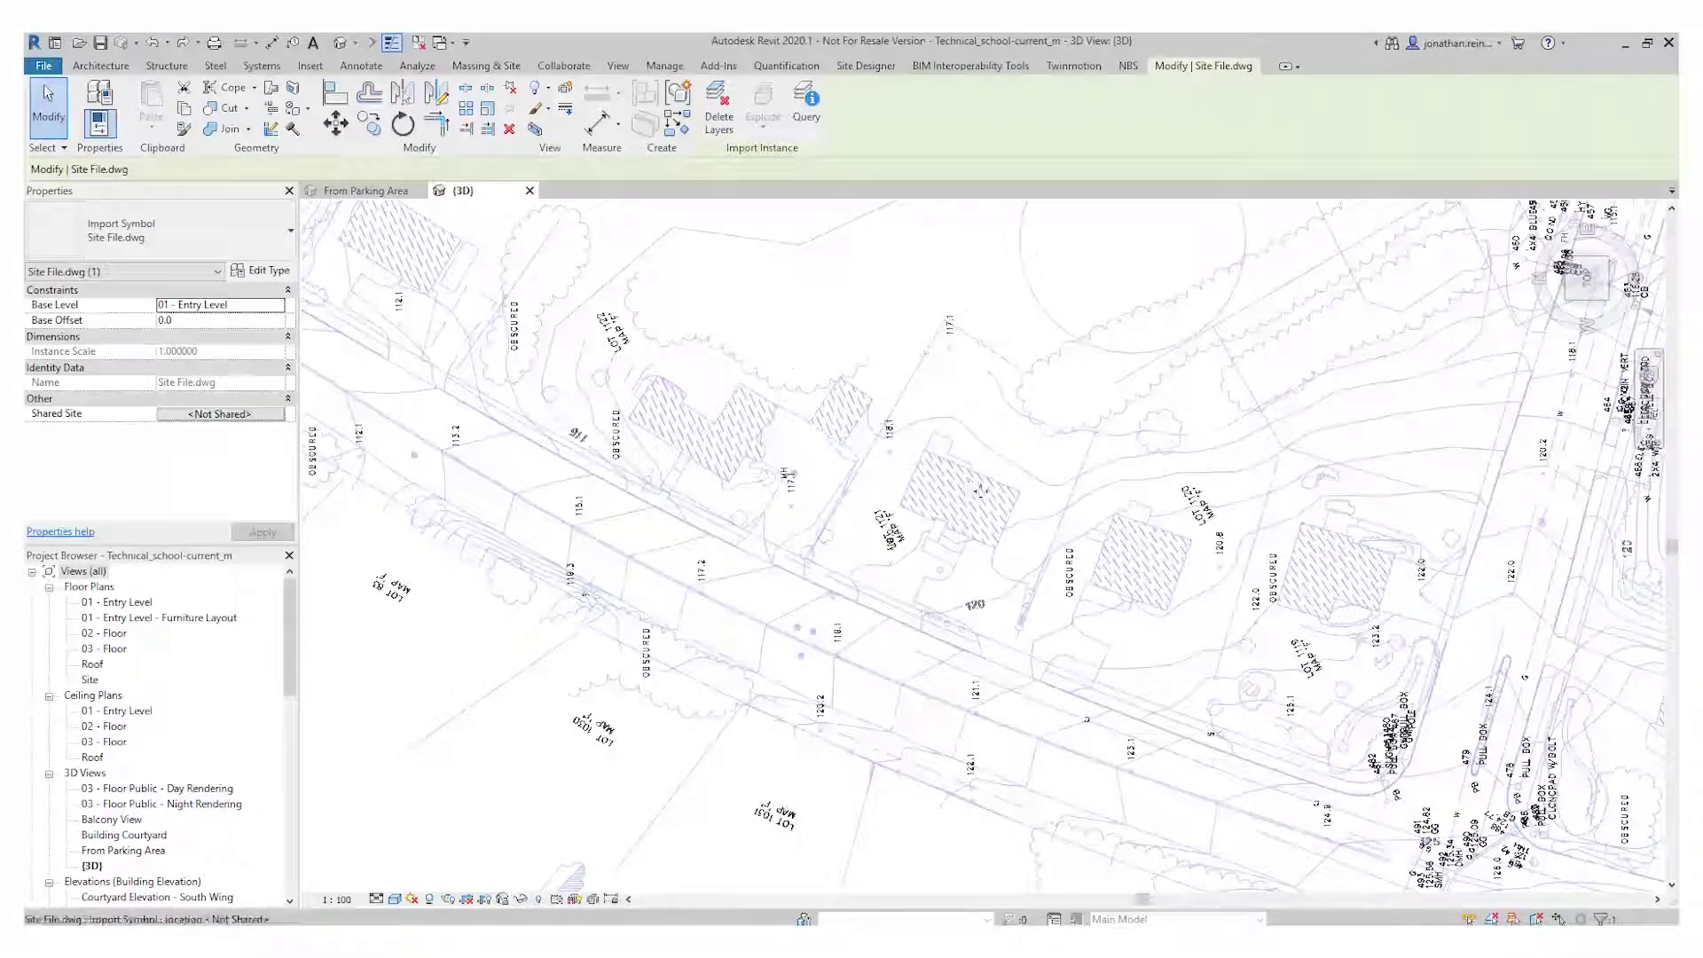
pyautogui.scroll(4, 980, 491)
pyautogui.press('Escape')
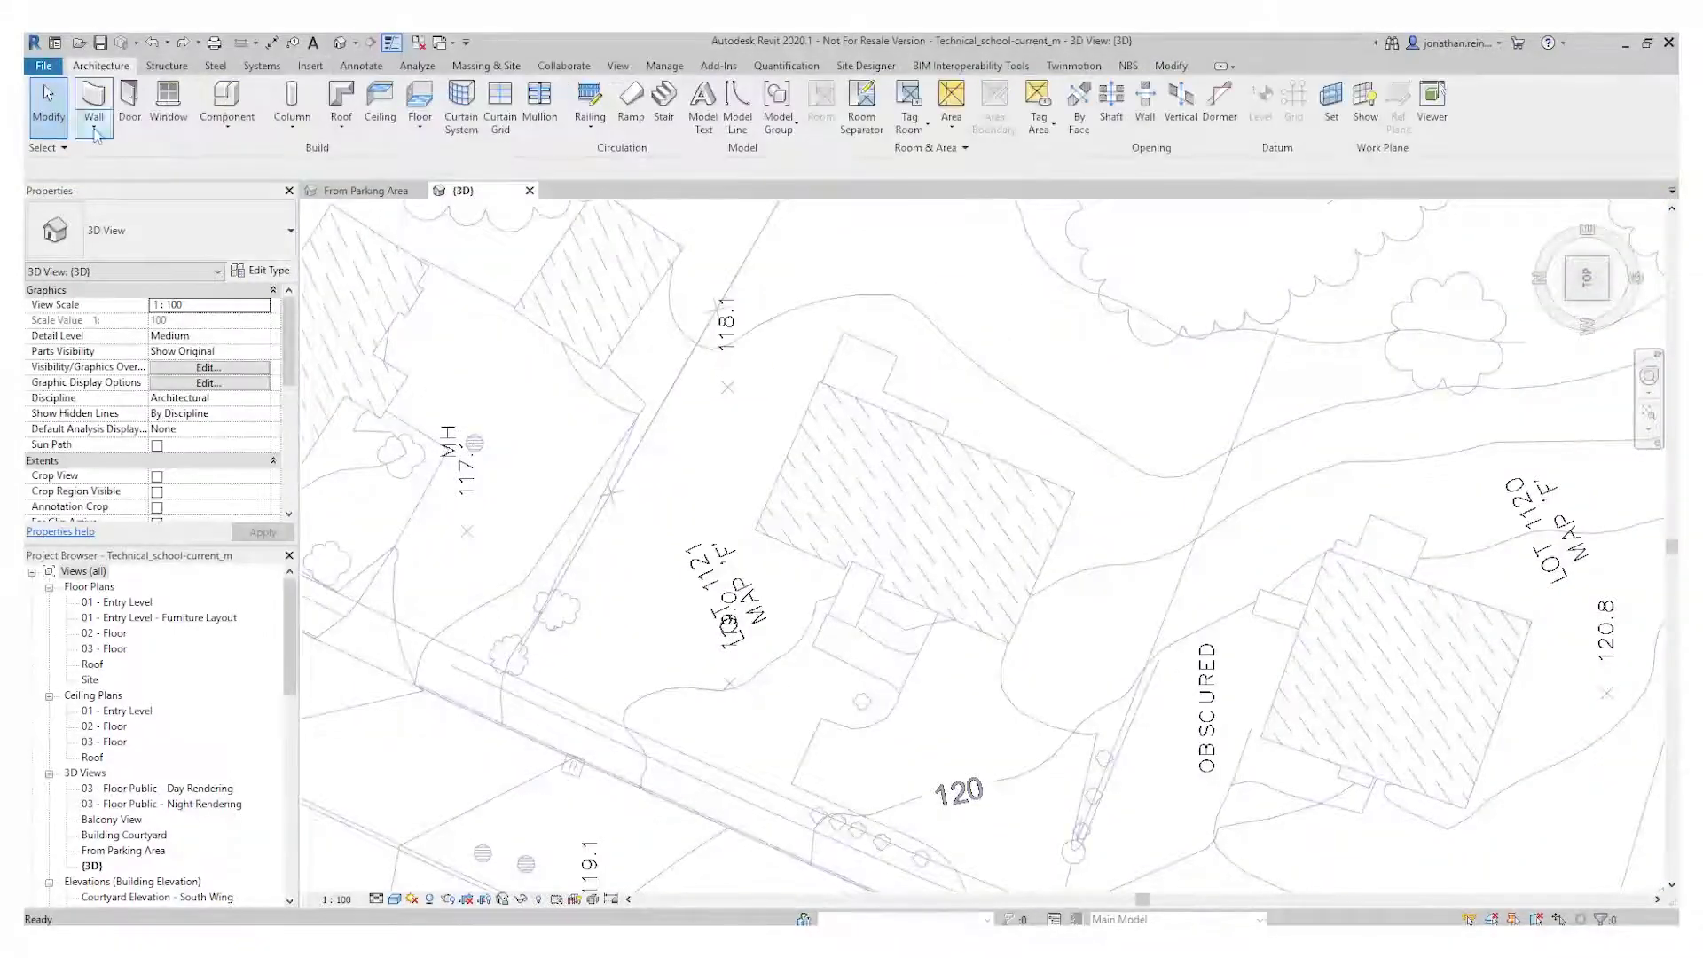
pyautogui.click(93, 125)
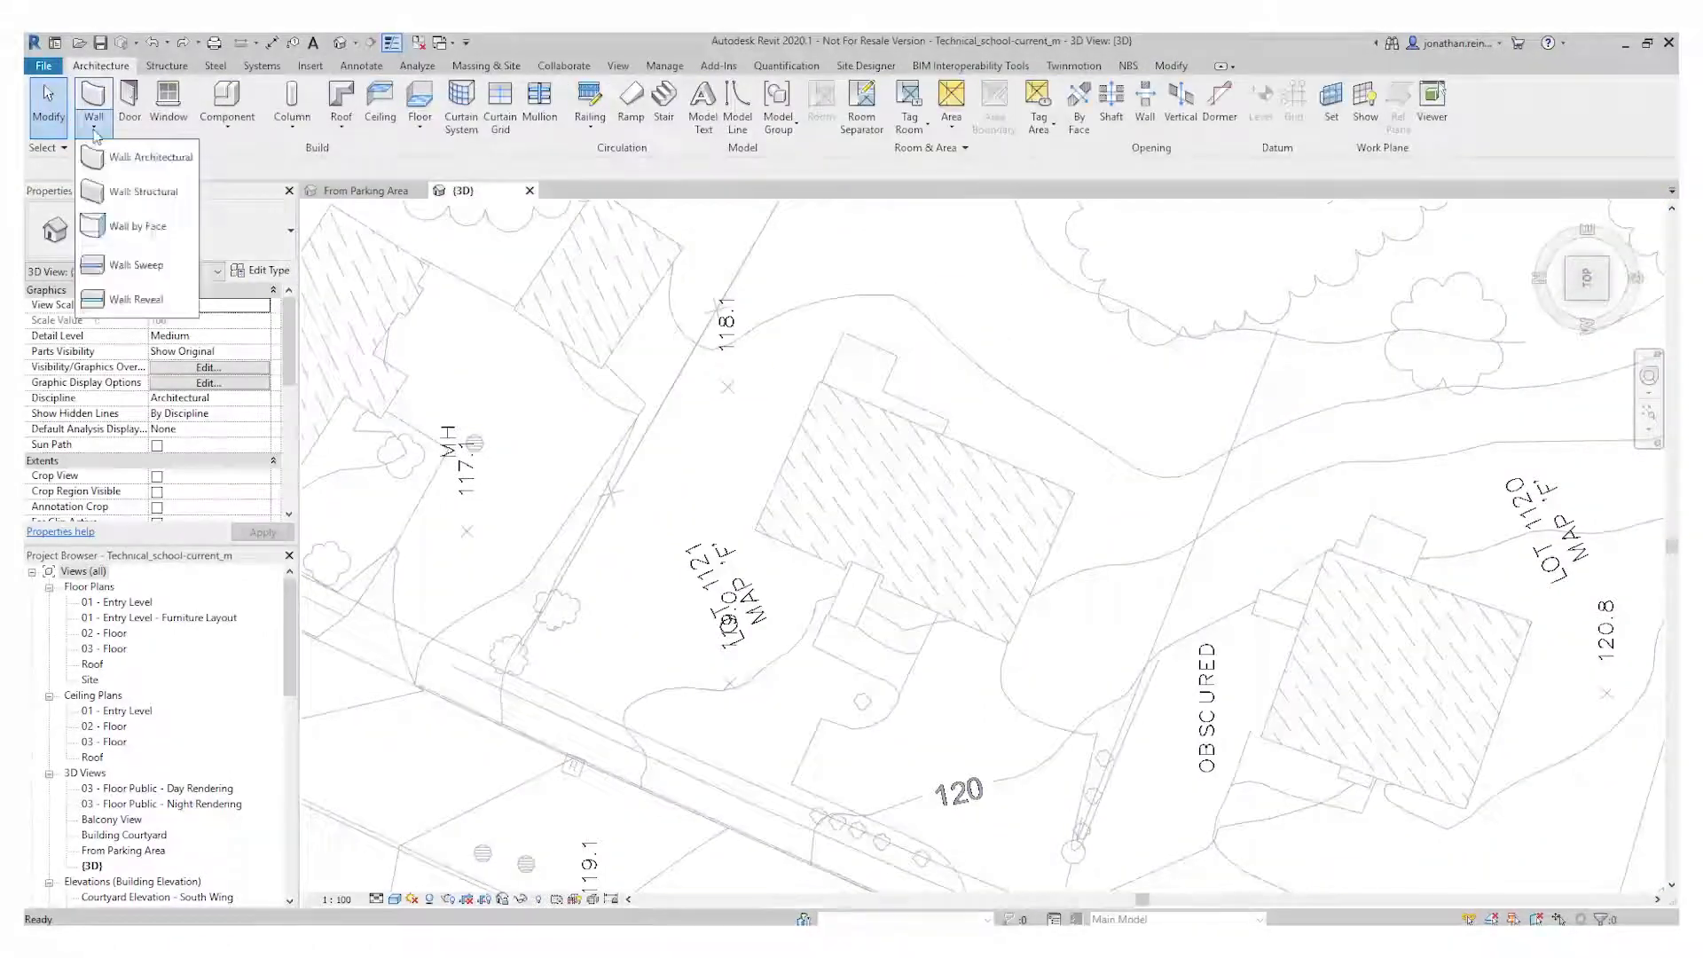
# Start an Exterior - Brick Over Block w Metal Stud wall in Pick Lines mode.
pyautogui.click(133, 160)
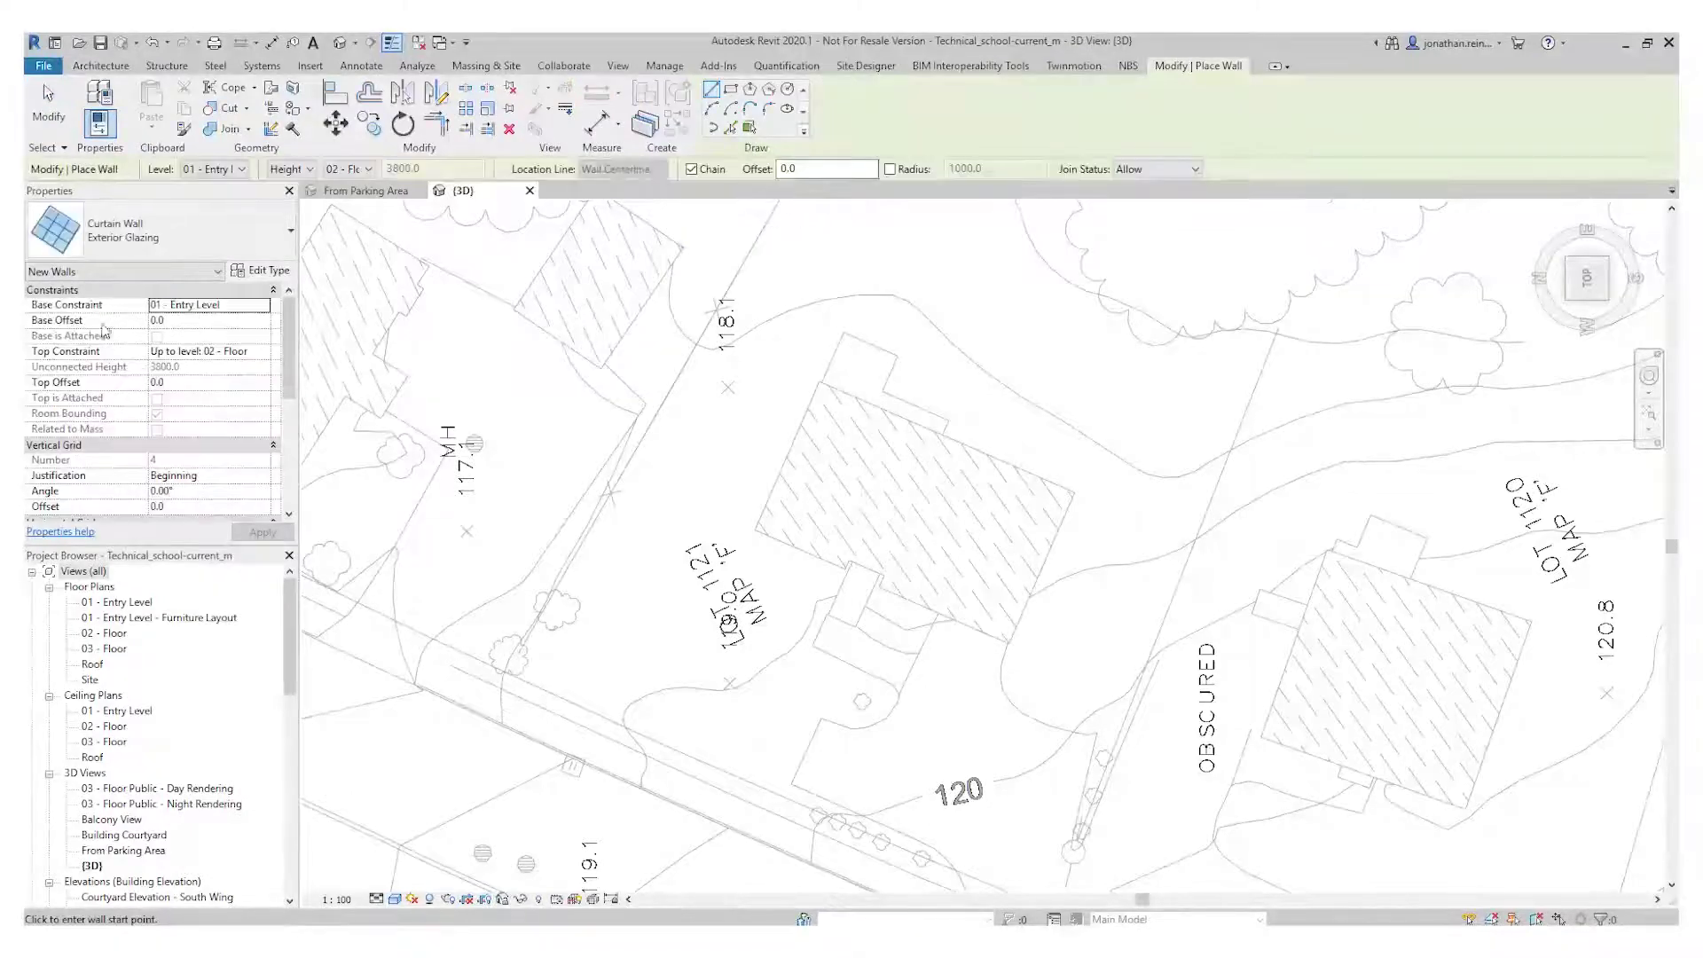
pyautogui.click(178, 233)
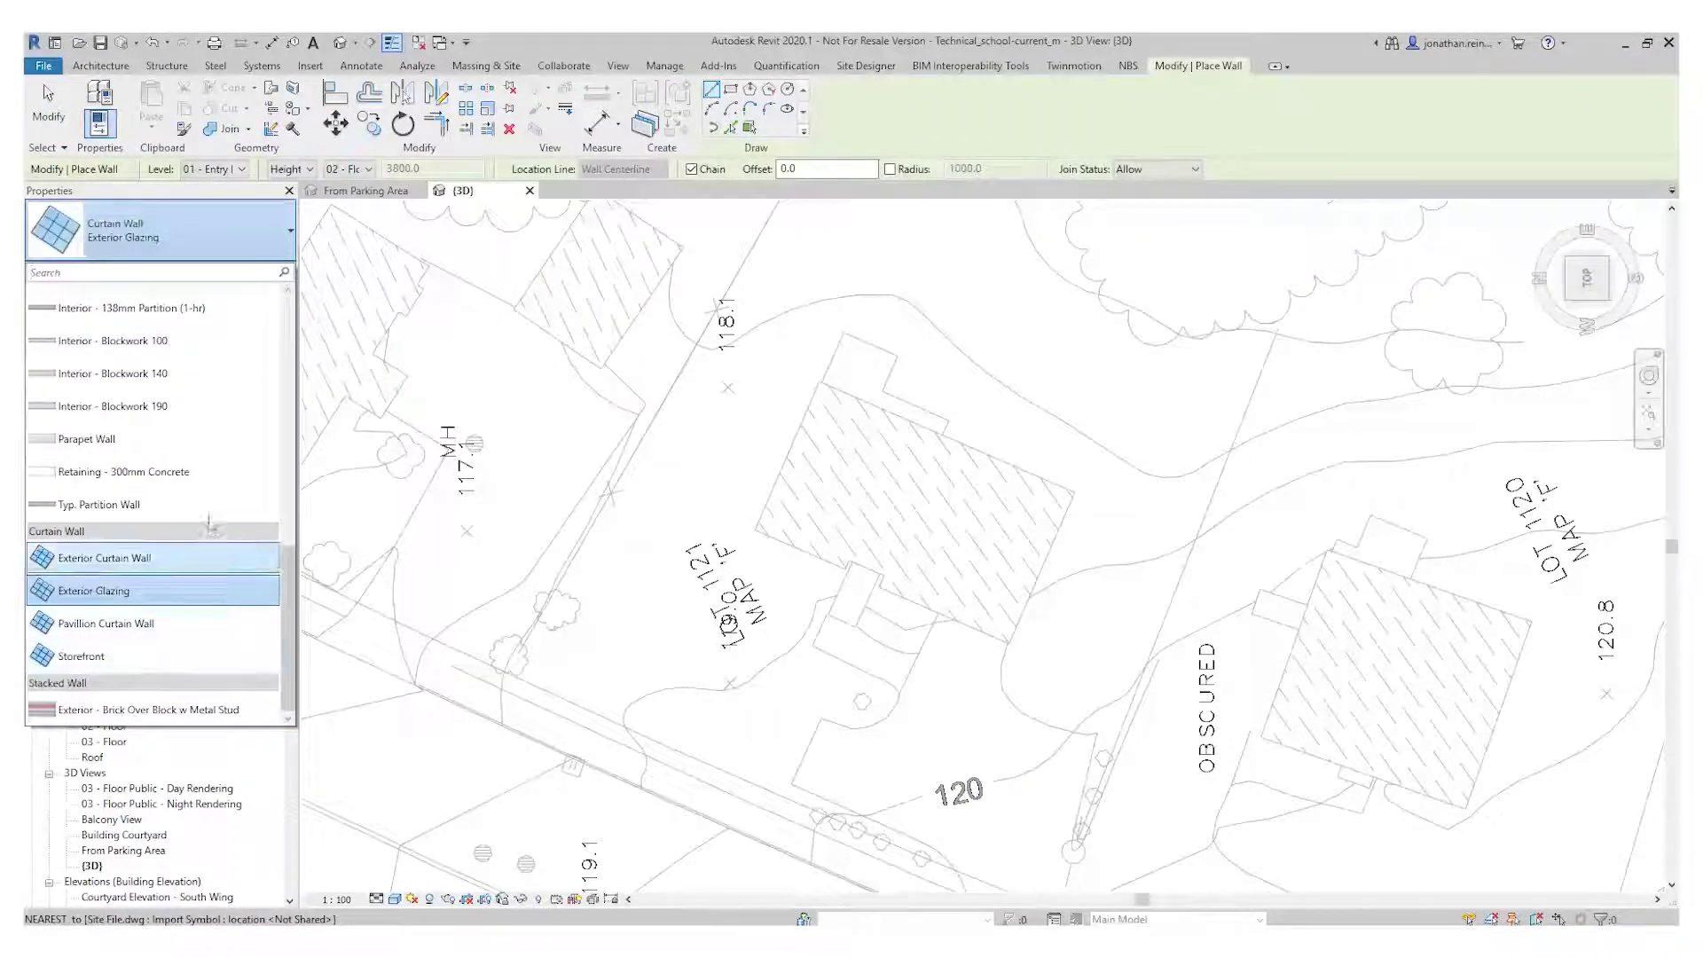
pyautogui.click(191, 712)
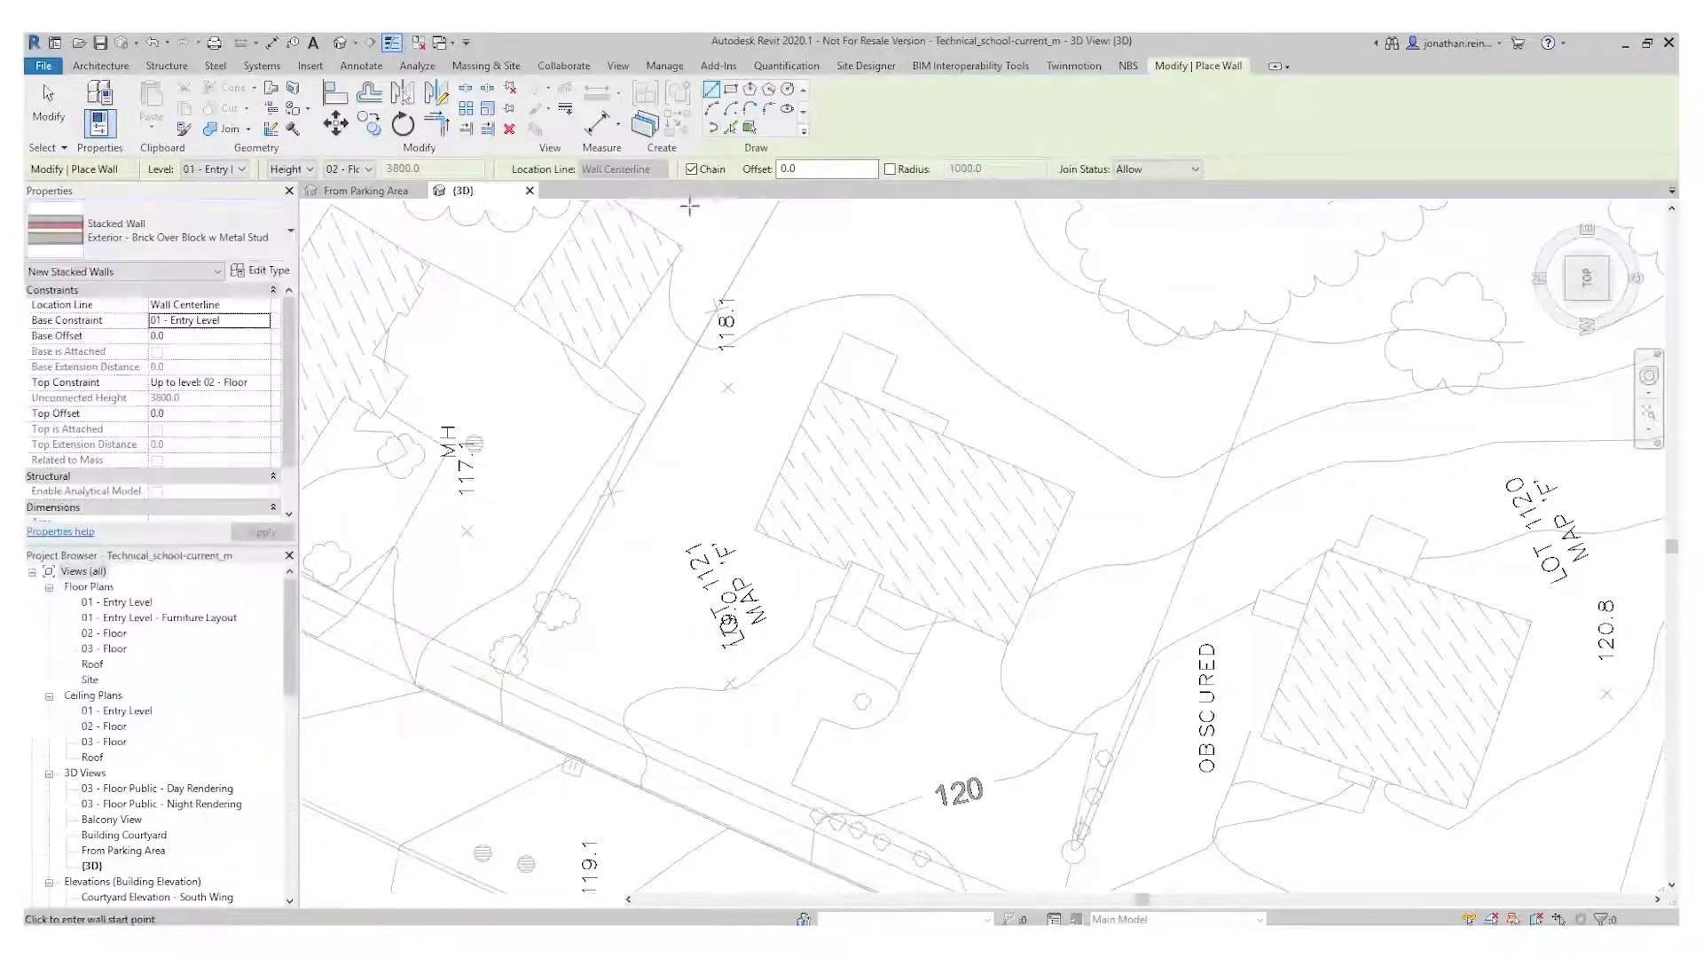
pyautogui.click(732, 130)
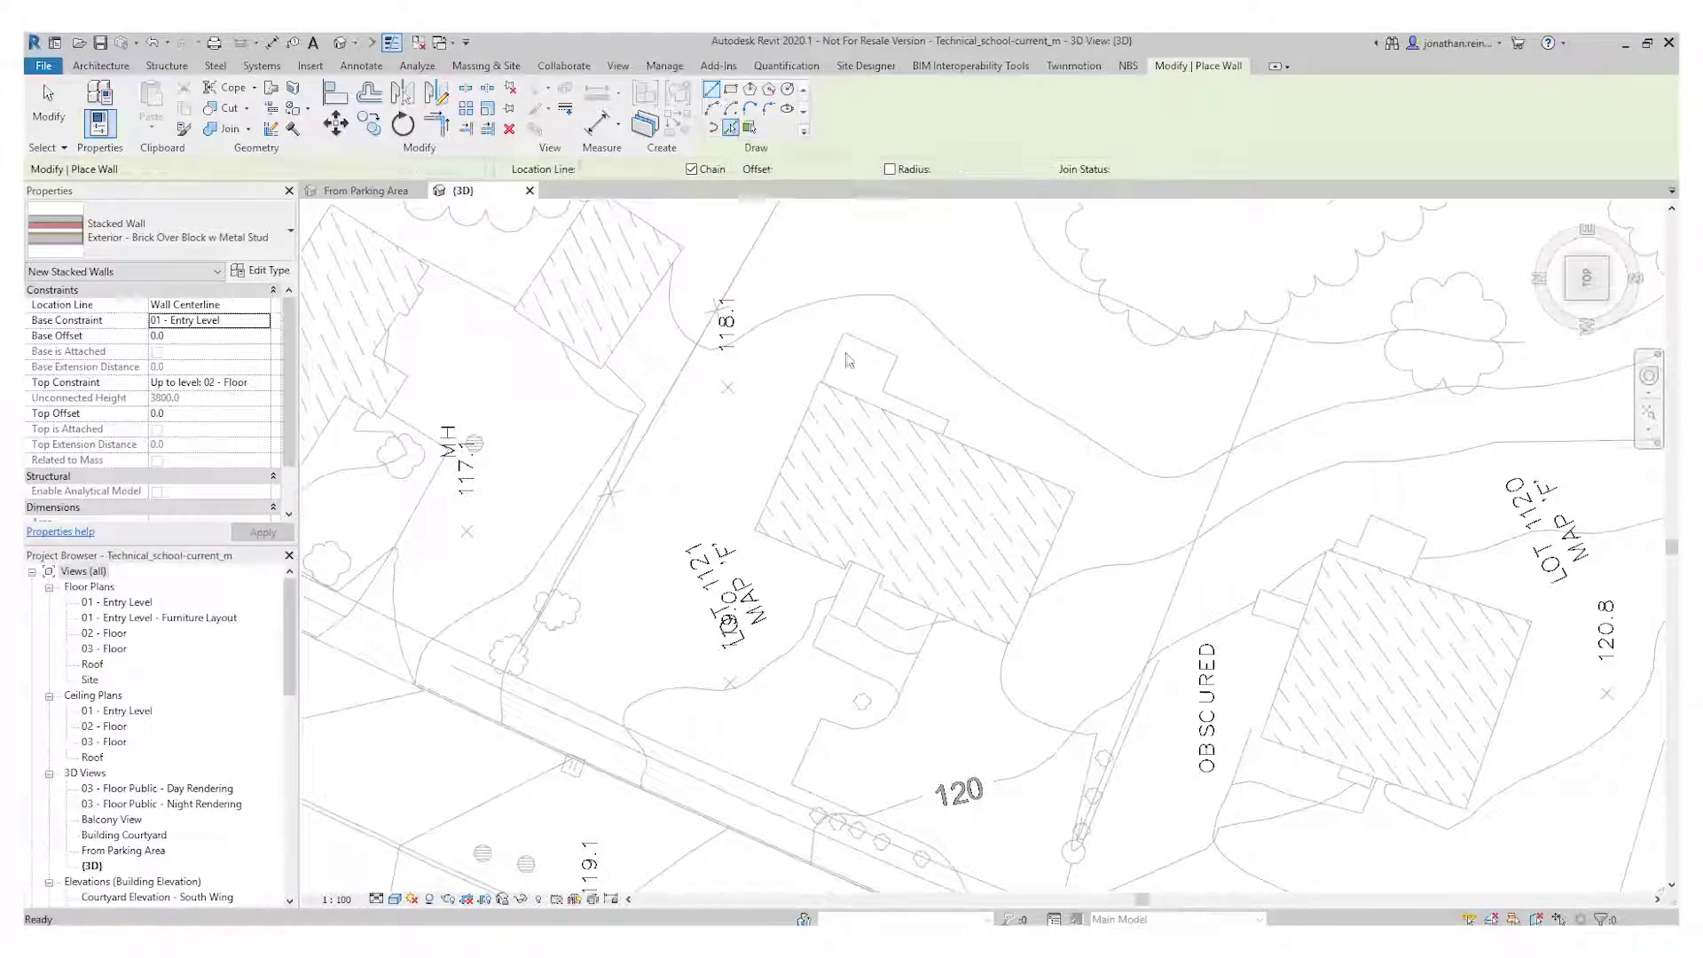
pyautogui.scroll(3, 801, 432)
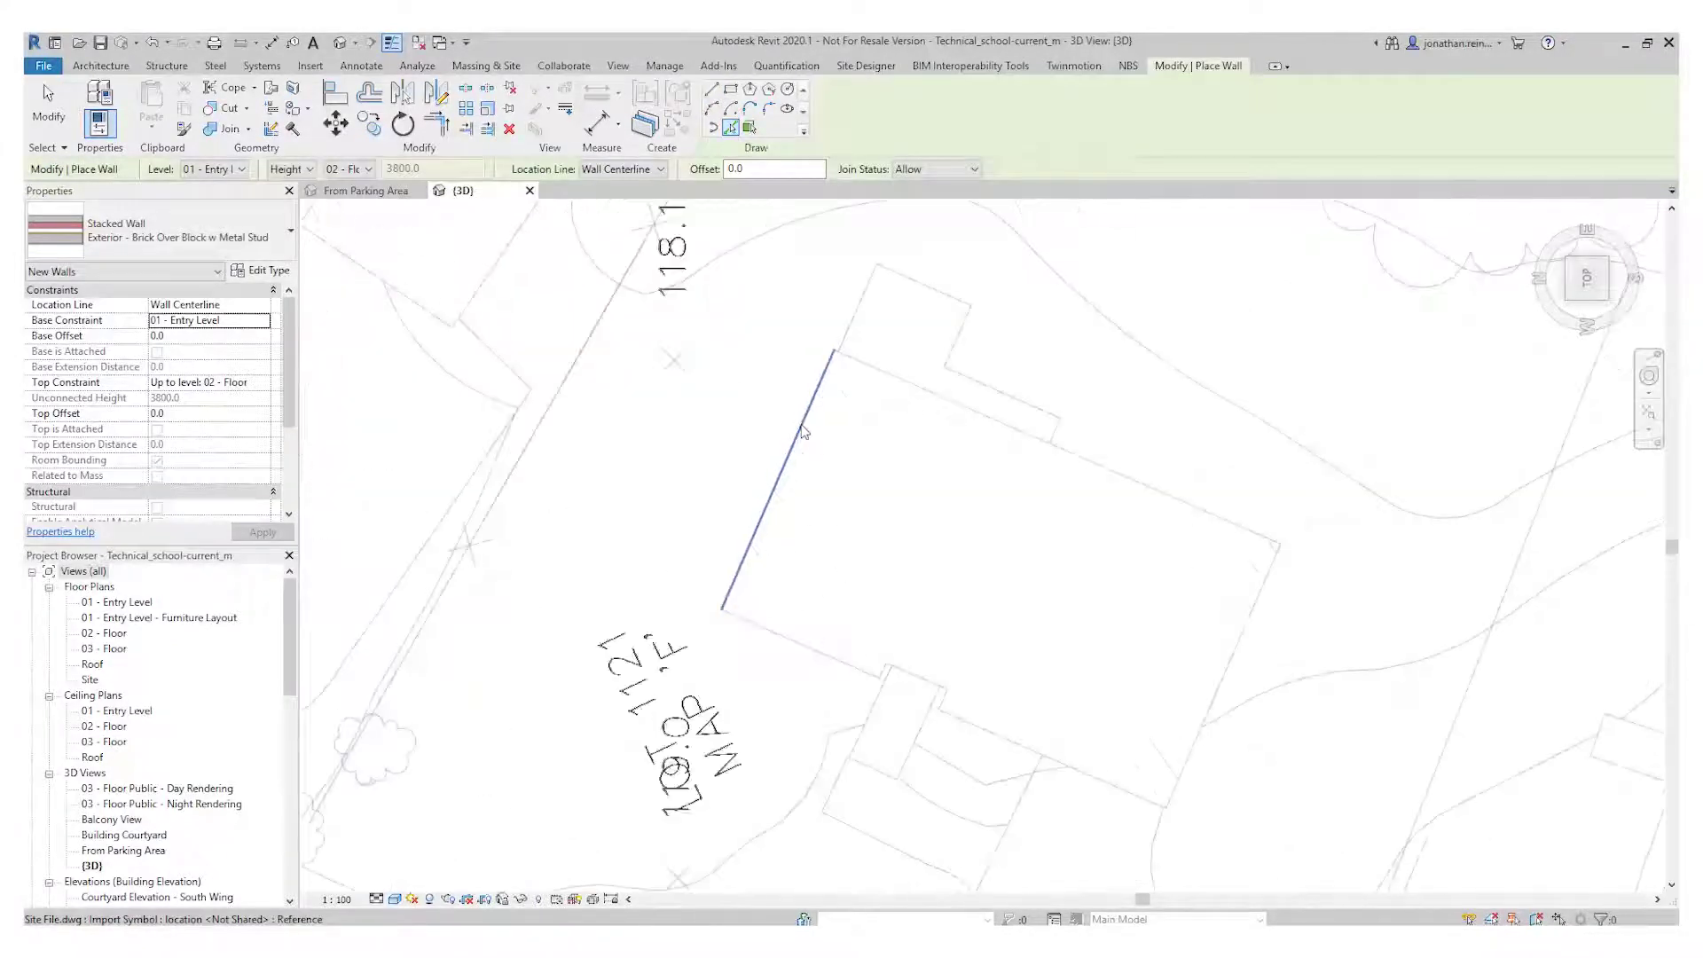
# Place walls on the left, top, right, bottom, lower-left and both vestibule edges of the outline.
pyautogui.click(789, 453)
pyautogui.click(1082, 463)
pyautogui.click(1243, 637)
pyautogui.click(1129, 802)
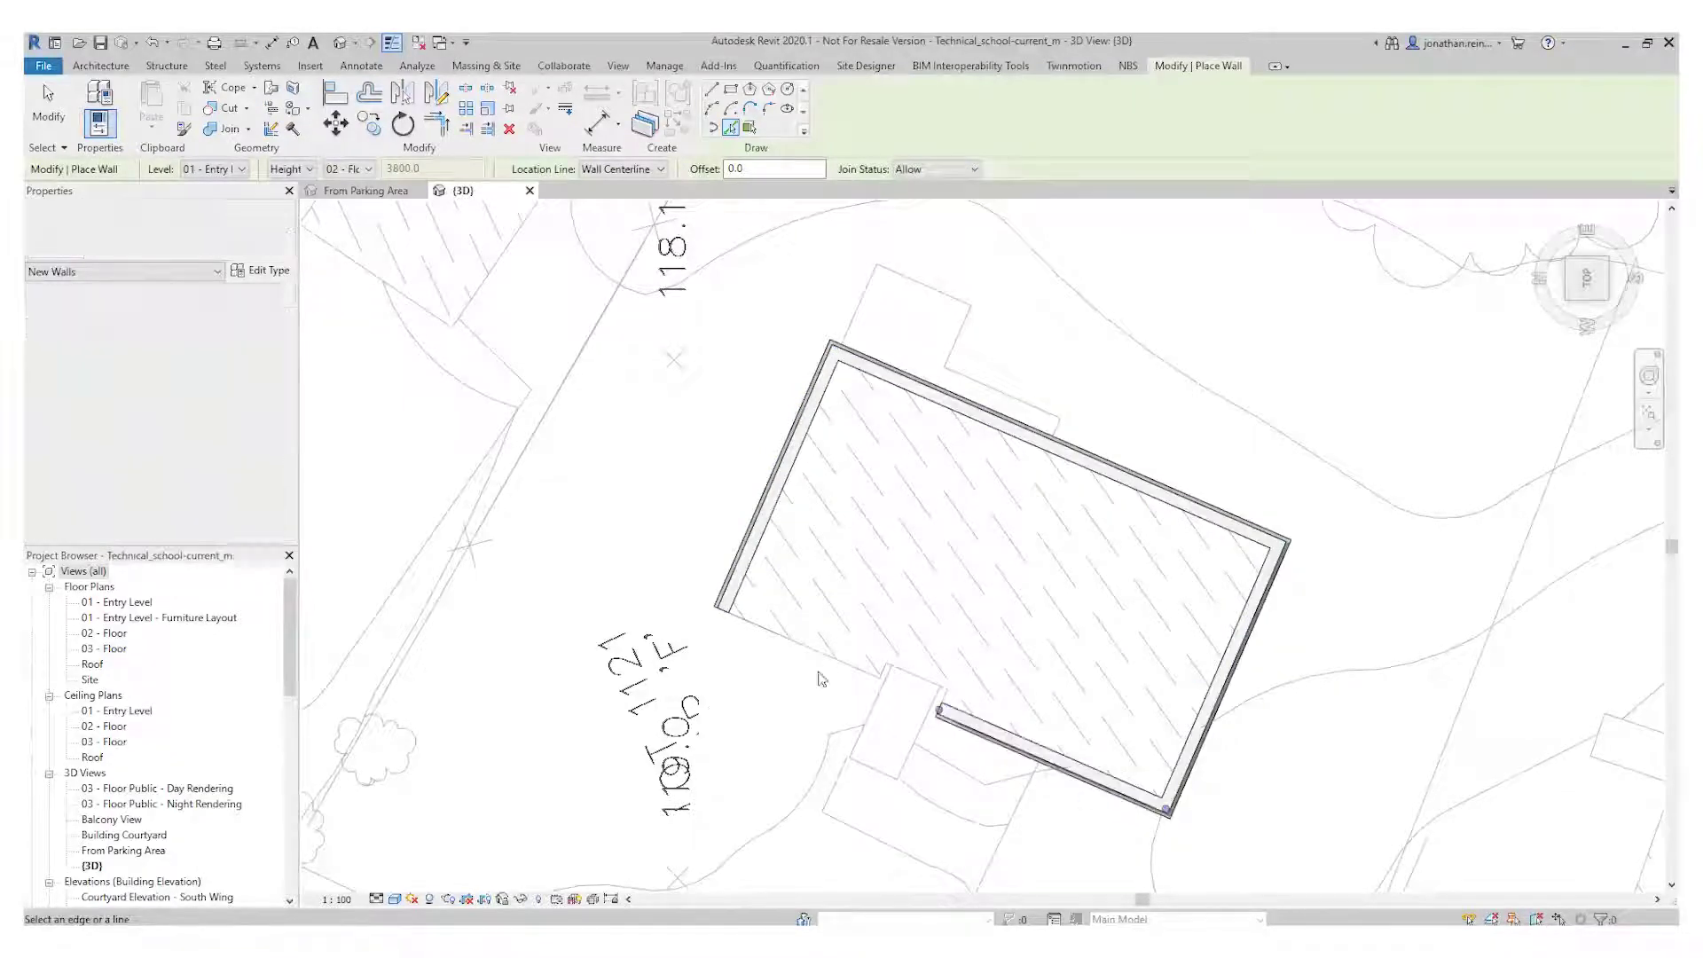
pyautogui.click(791, 661)
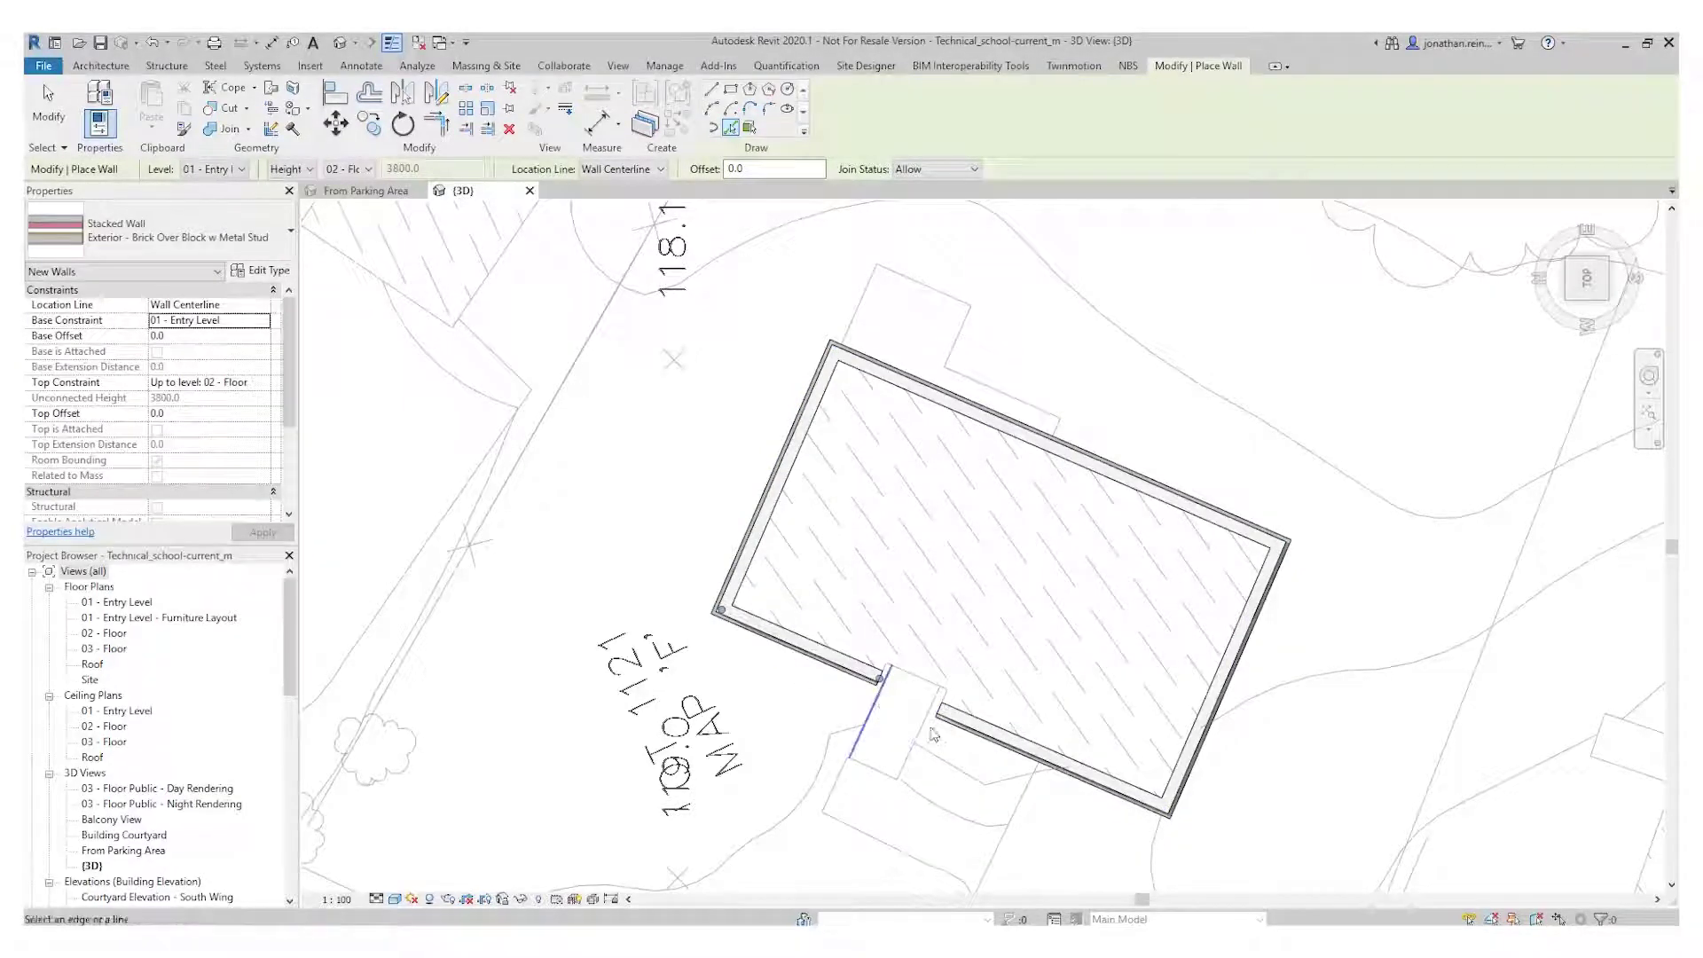
pyautogui.click(881, 710)
pyautogui.click(920, 735)
pyautogui.press('Escape')
pyautogui.press('Escape')
pyautogui.scroll(-3, 772, 636)
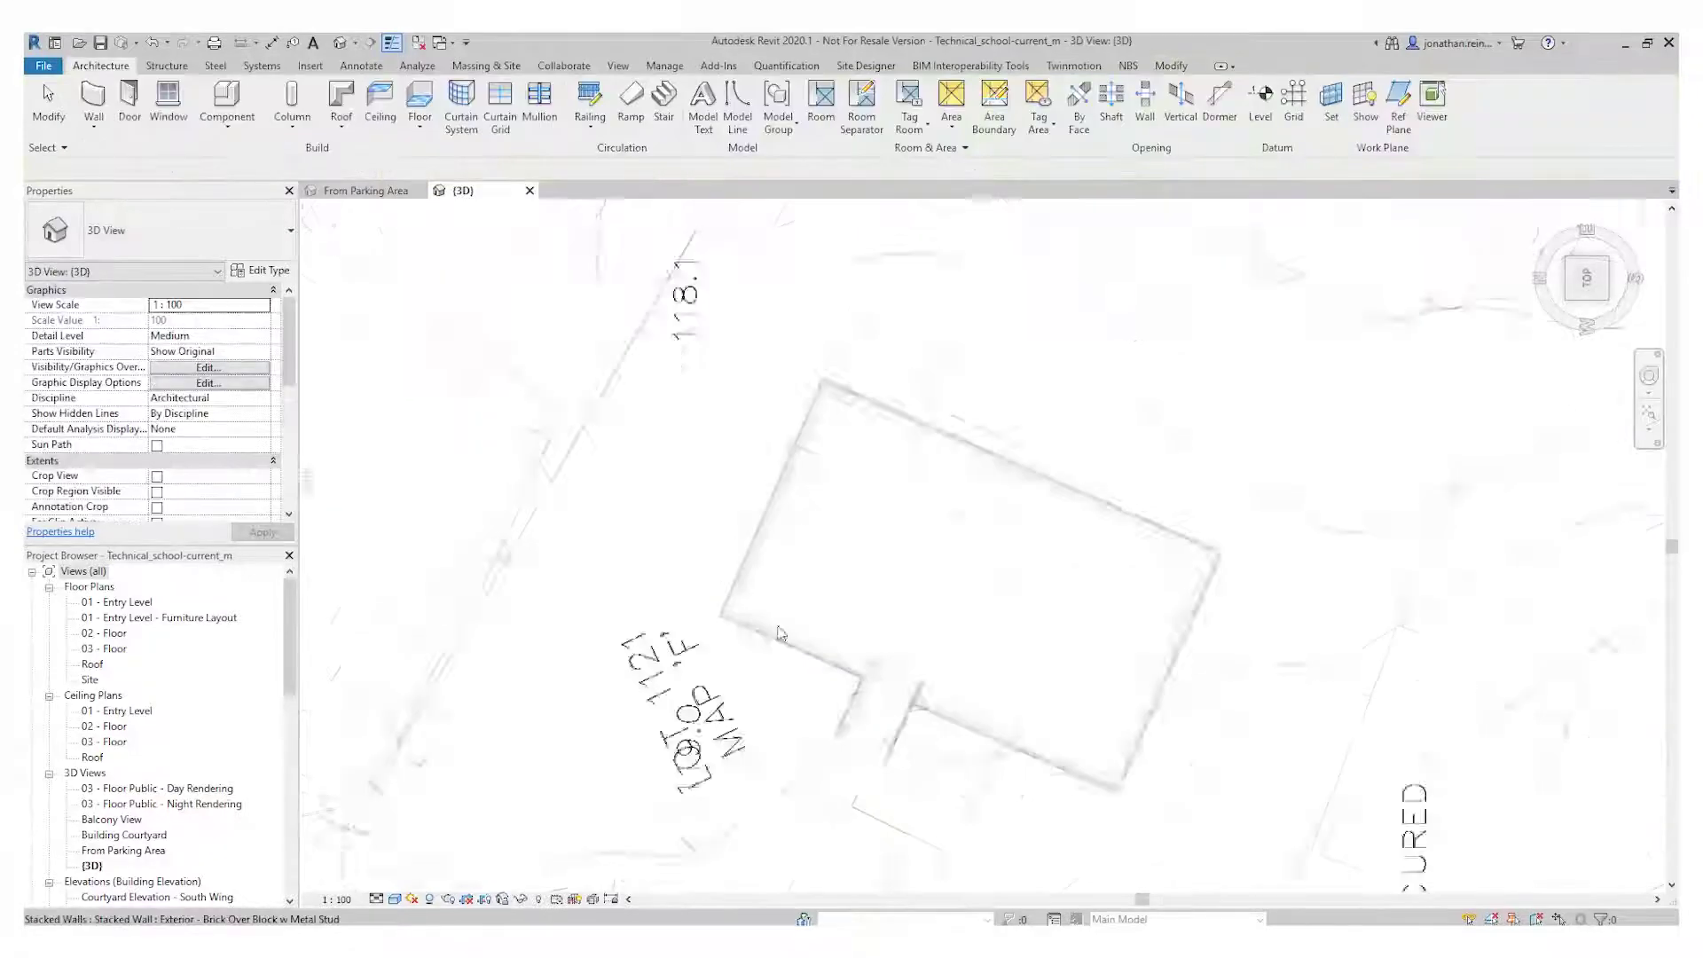
pyautogui.click(1156, 534)
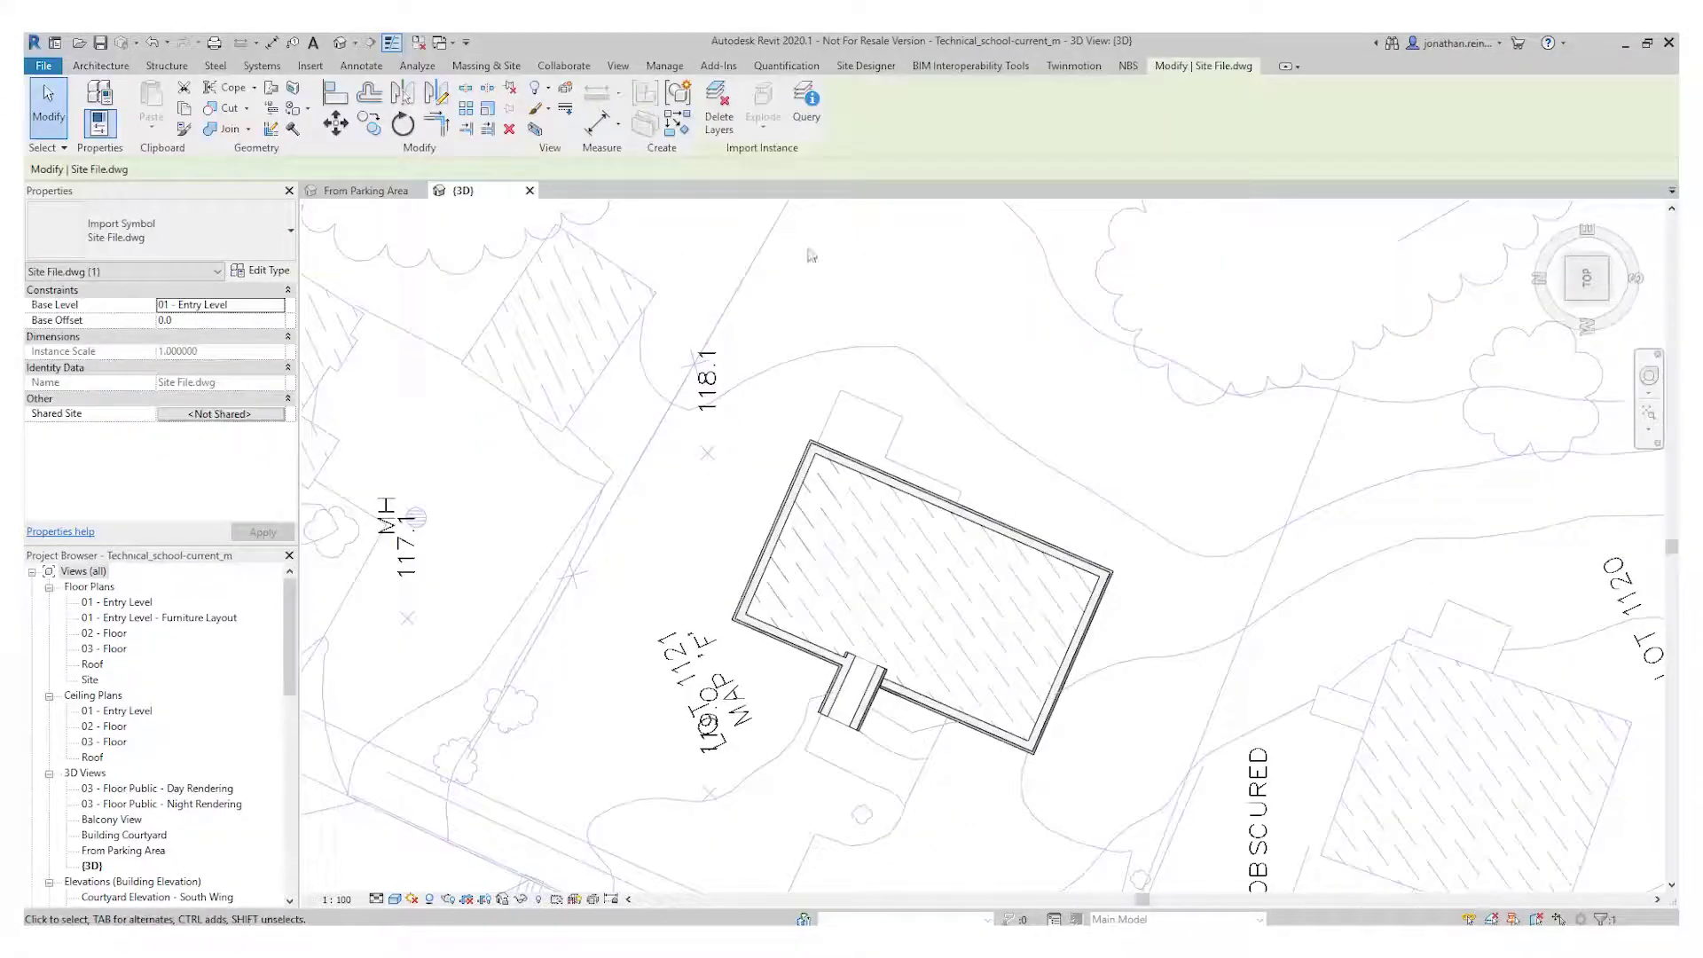
# Query a site drawing line, revealing a Line on layer DECK, then zoom out over the site.
pyautogui.click(872, 406)
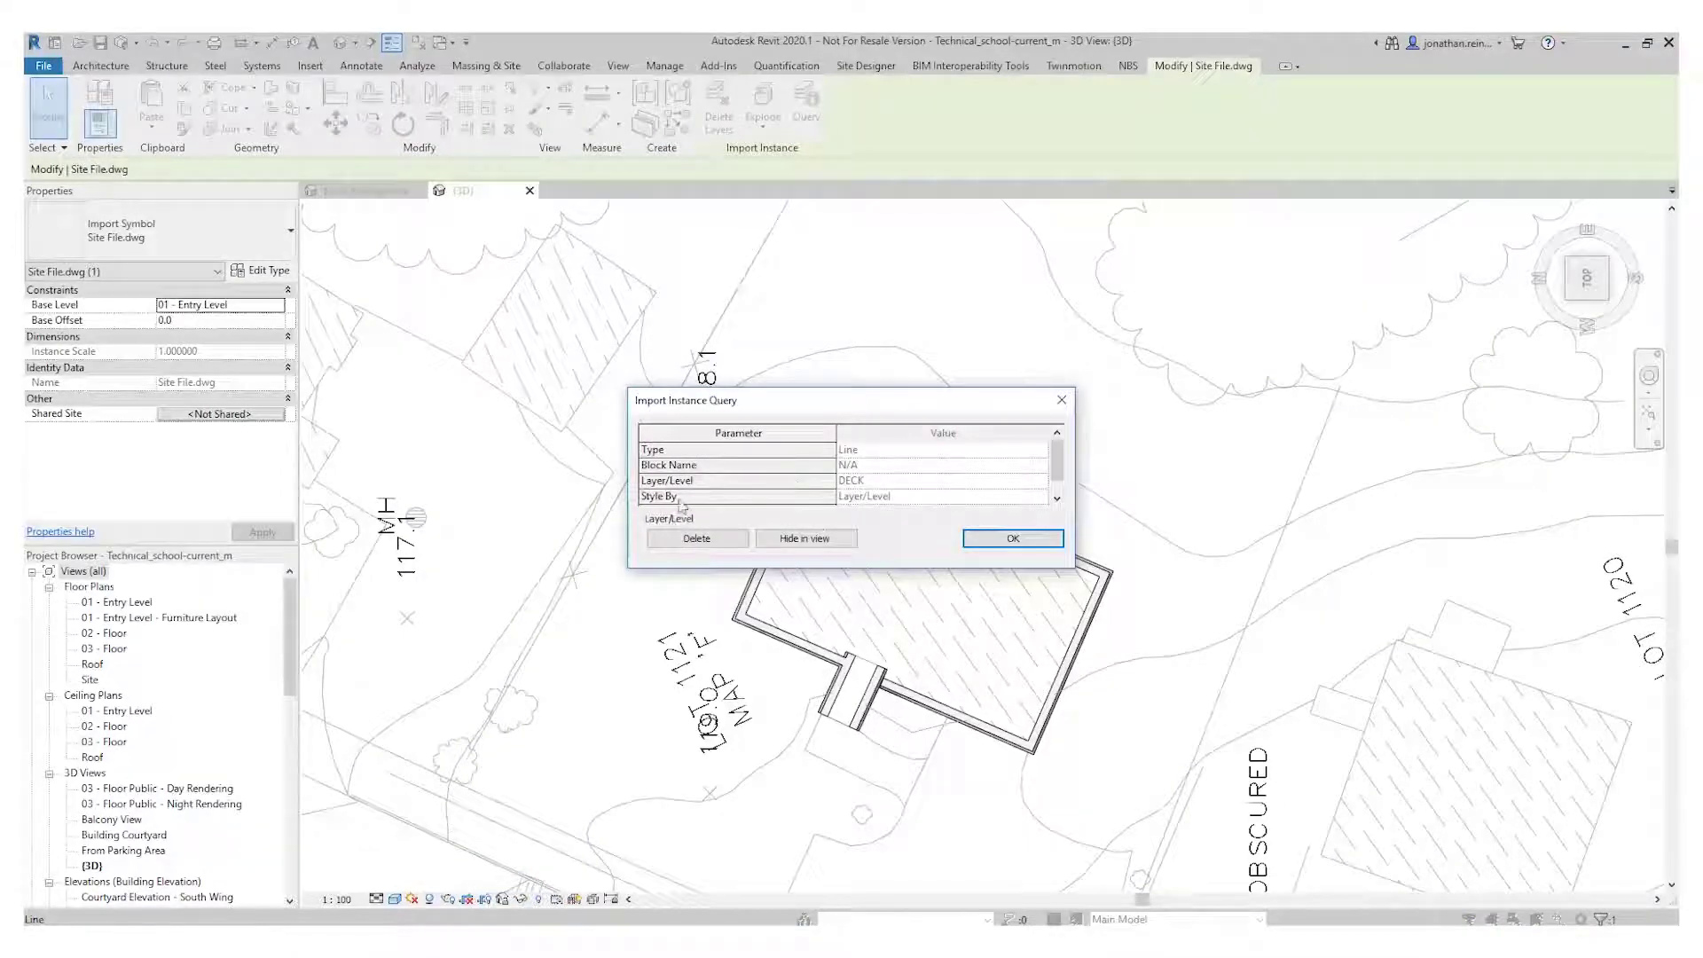
pyautogui.click(799, 540)
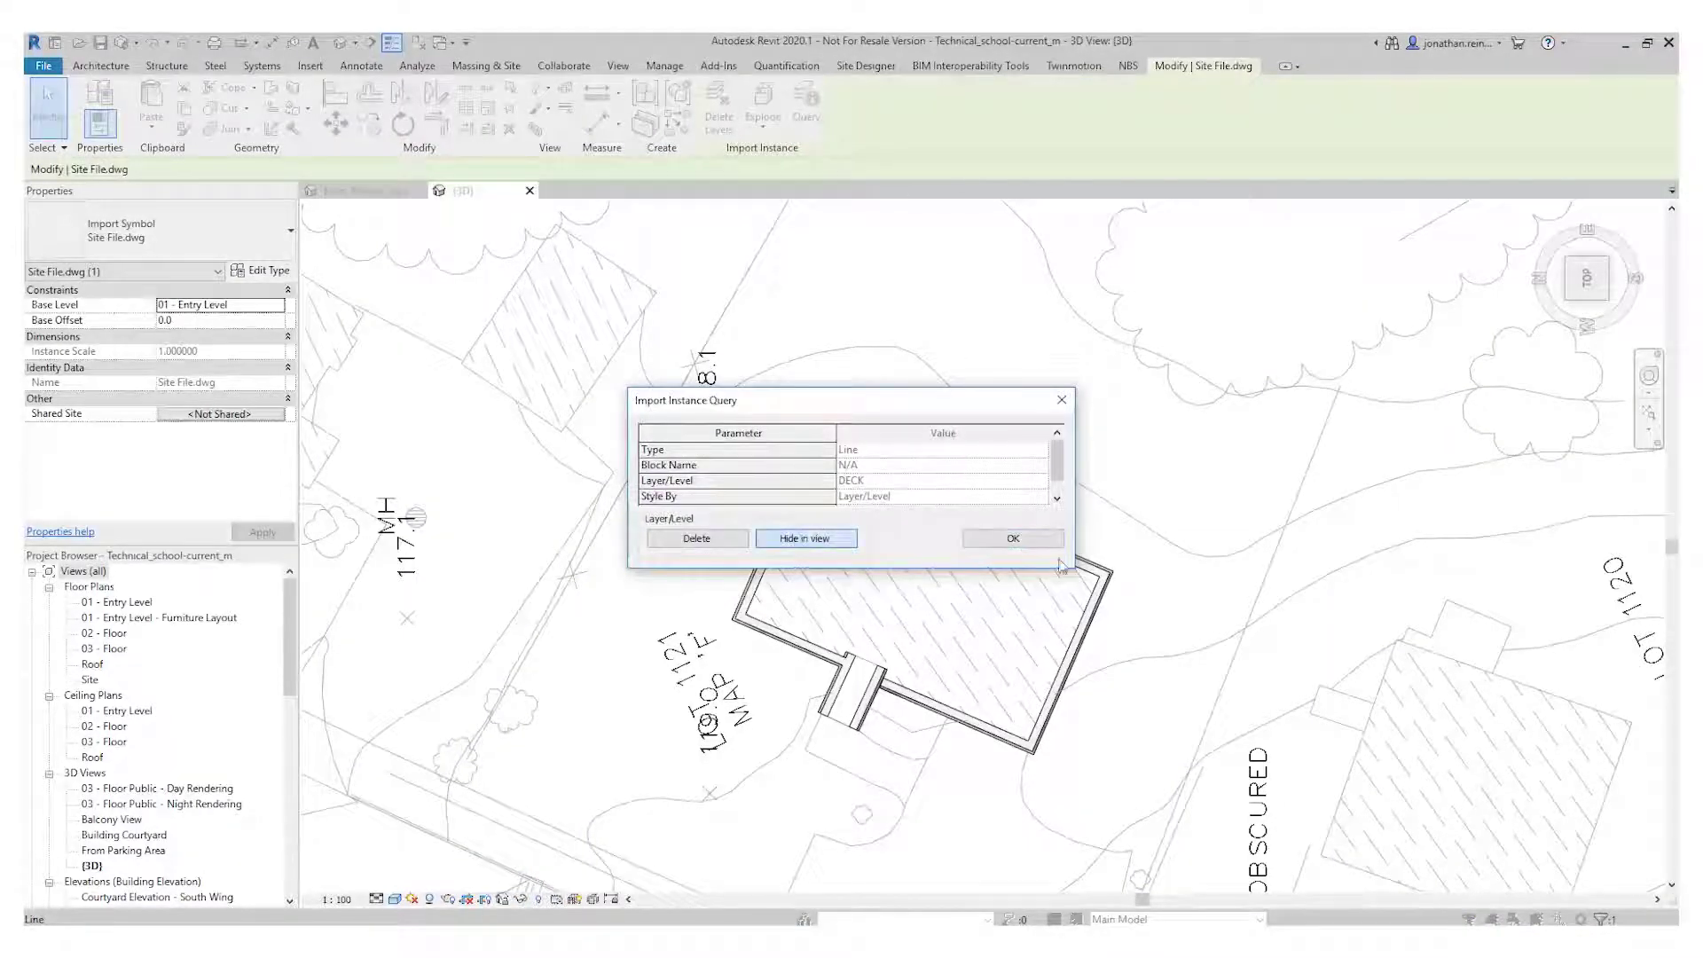
pyautogui.click(985, 538)
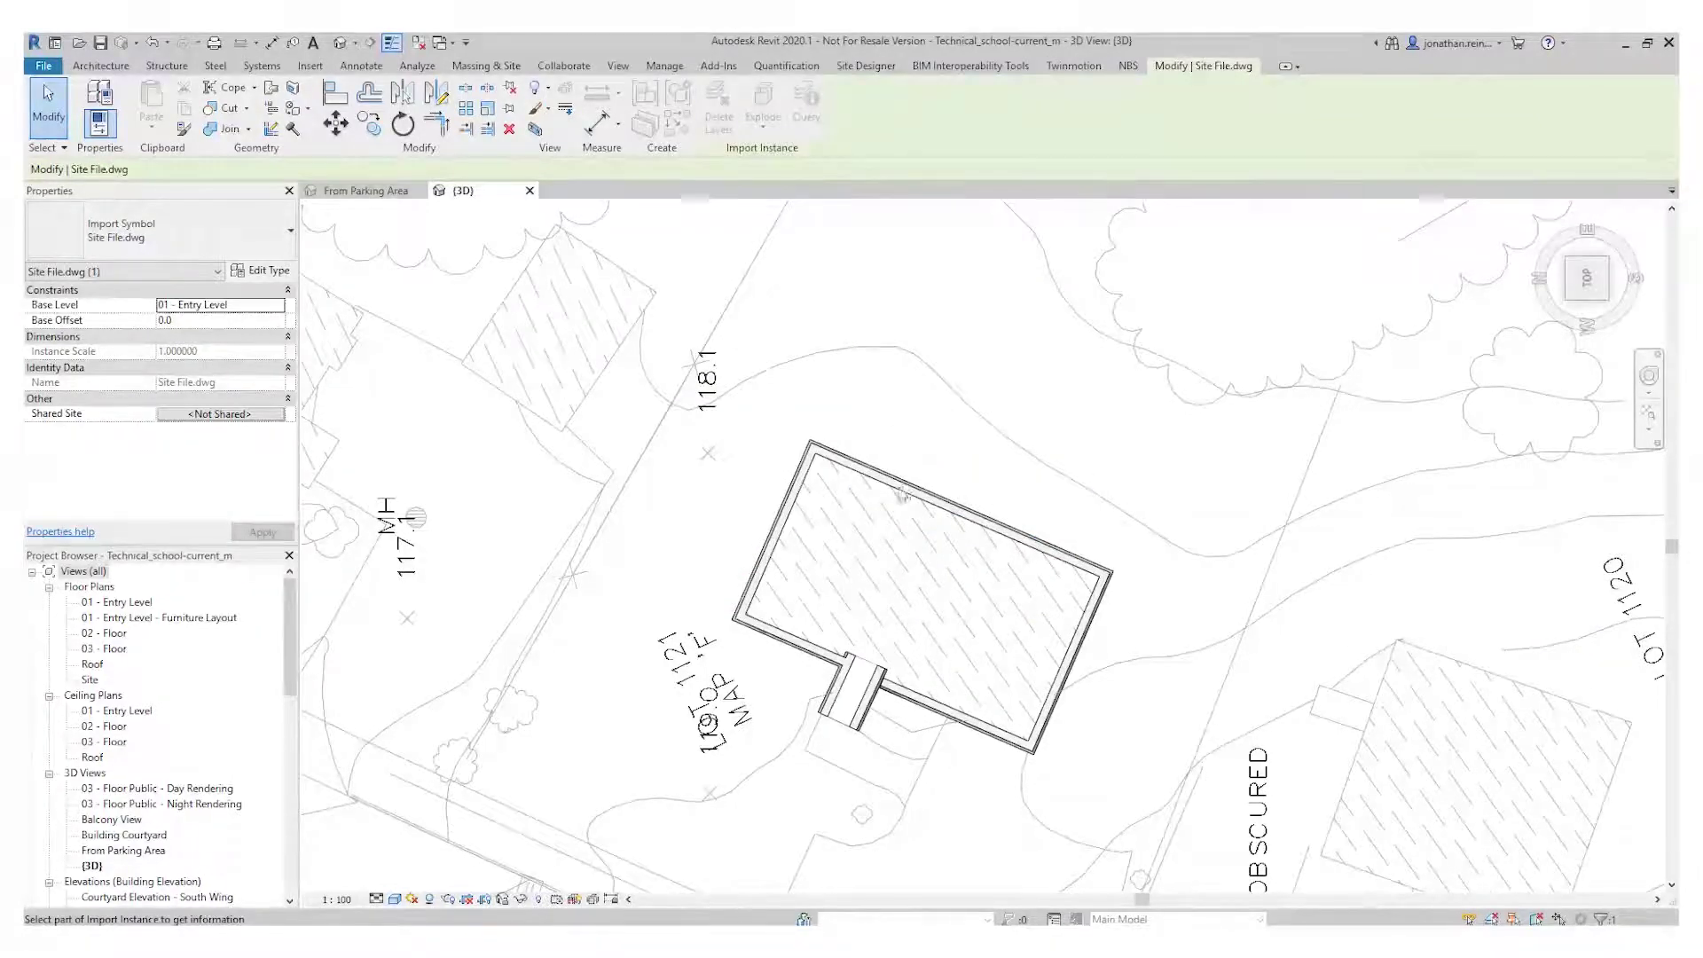
pyautogui.scroll(-8, 901, 495)
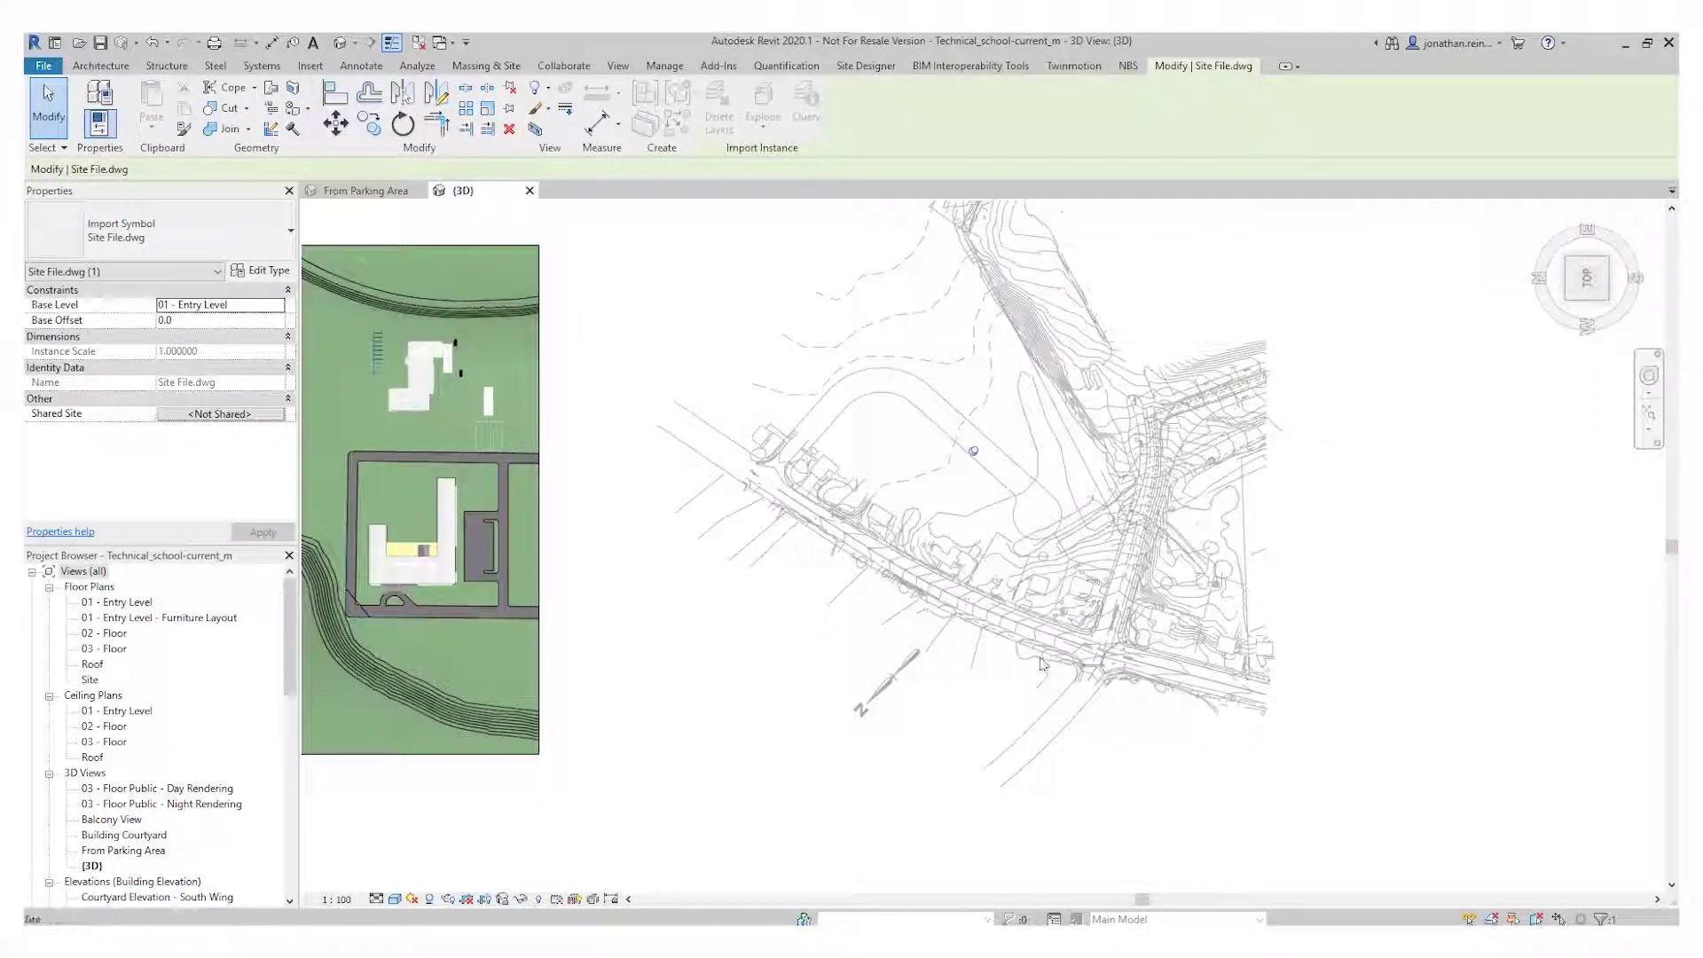
pyautogui.scroll(-1, 1199, 639)
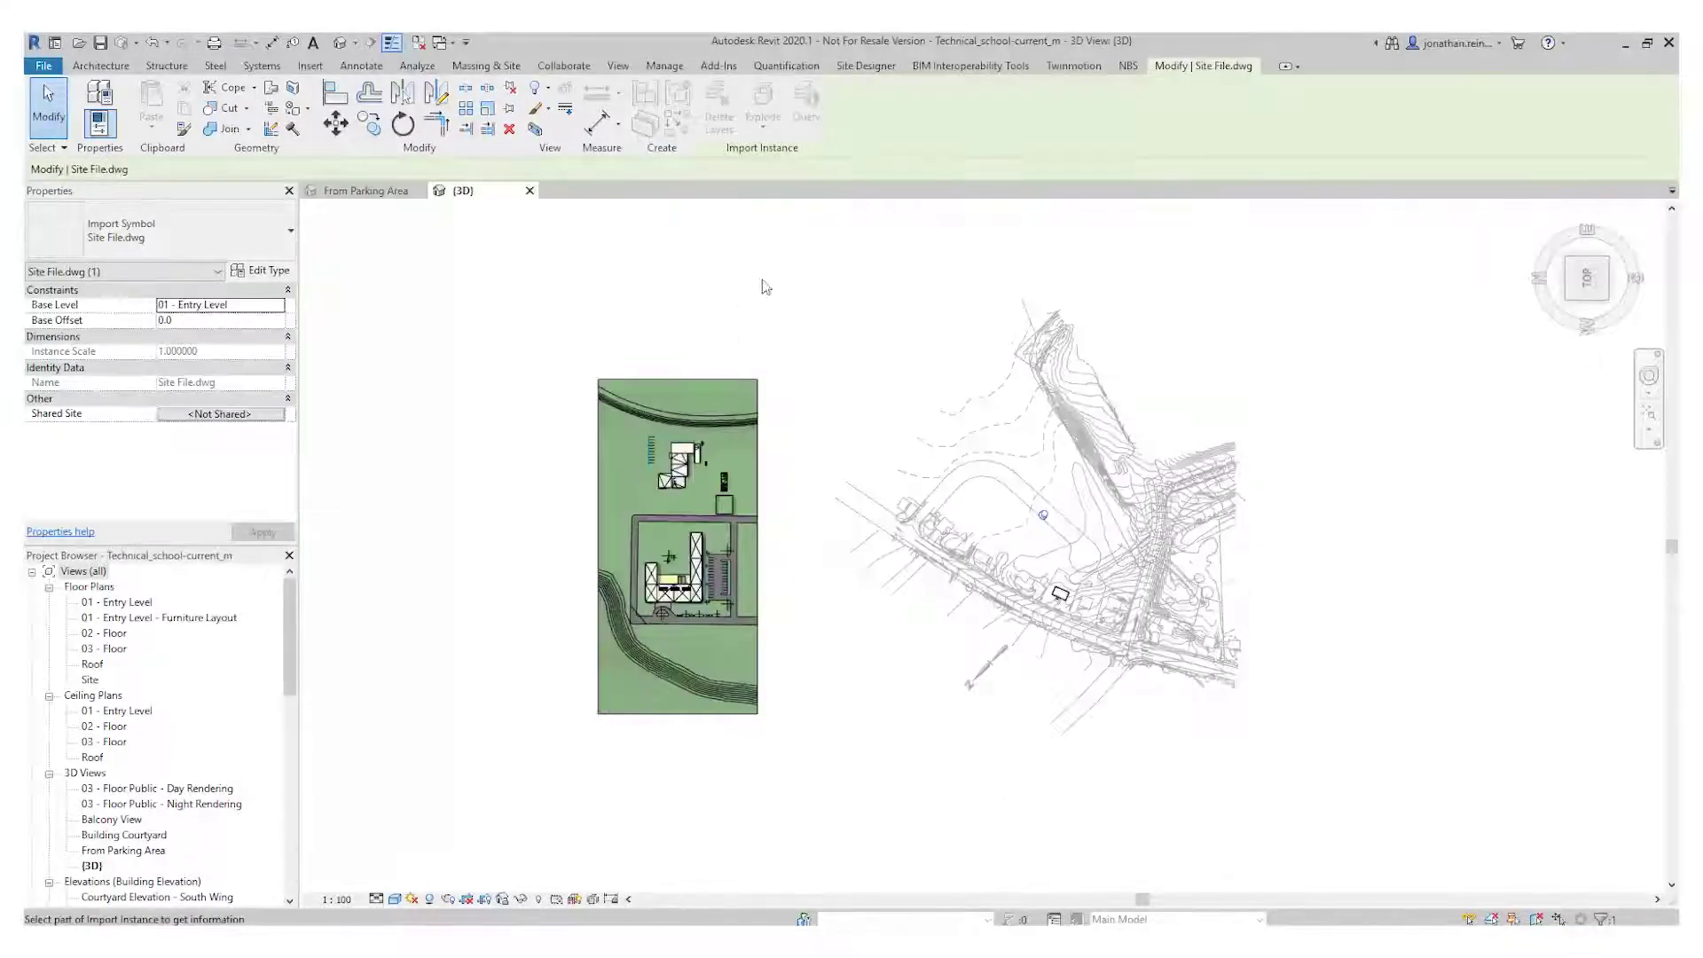
# Open Manage Links and review the Revit links, selecting Direct Shape Imports.rvt.
pyautogui.click(834, 289)
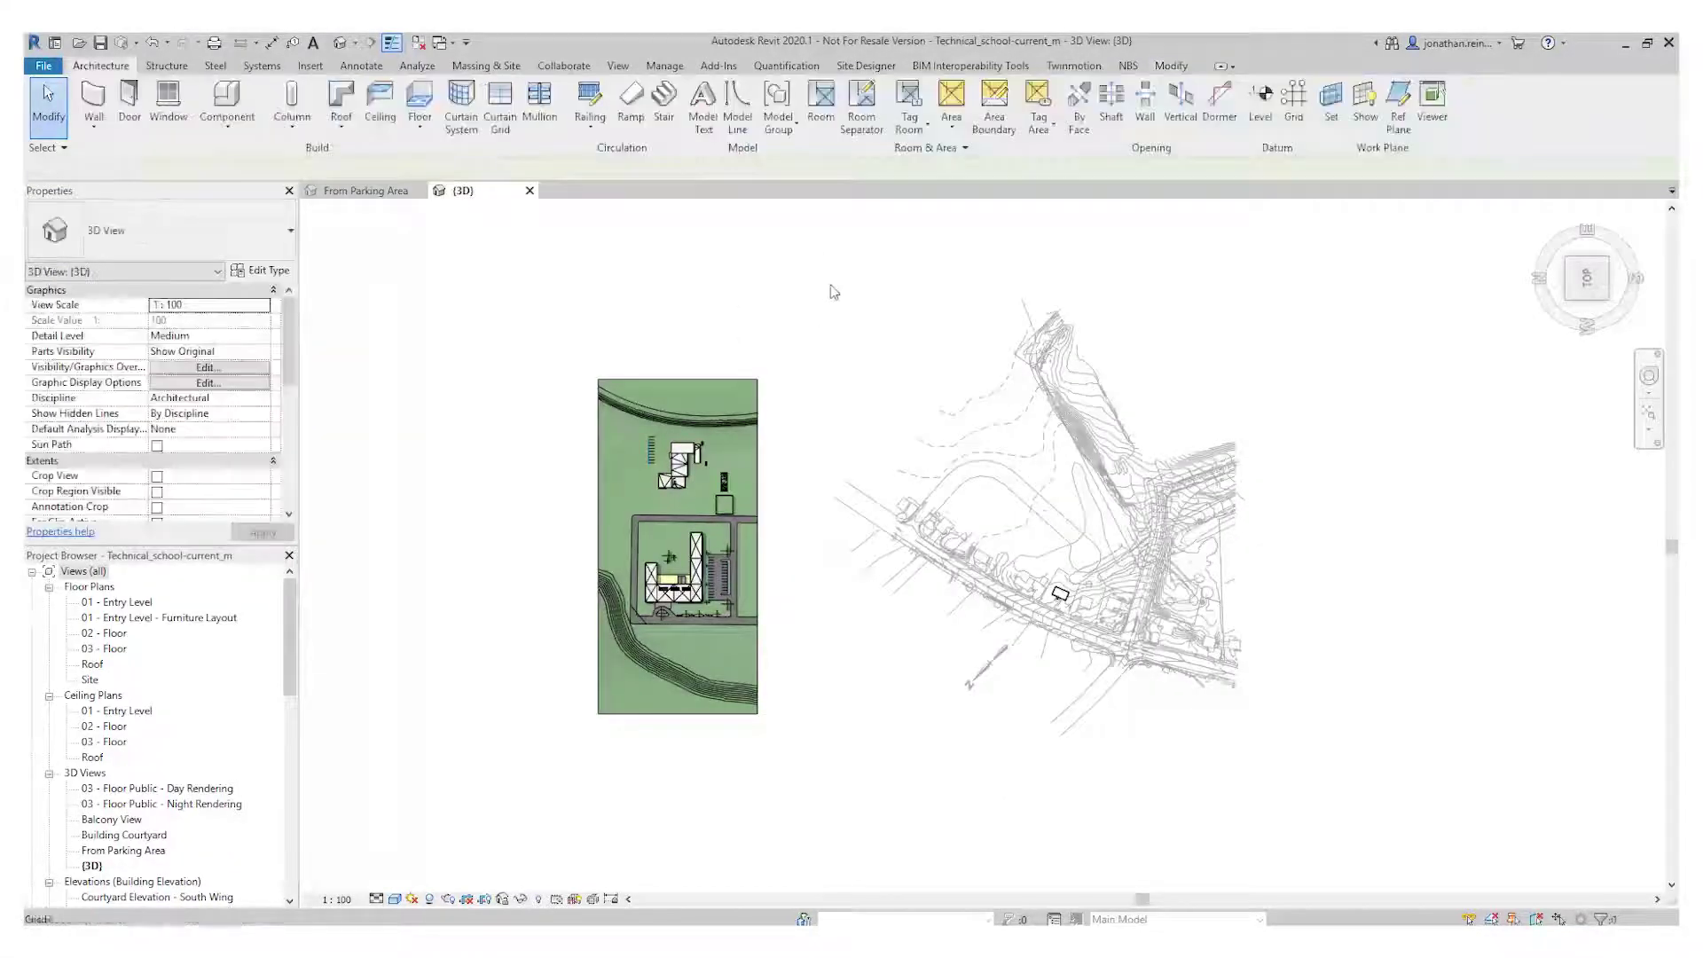
pyautogui.click(661, 66)
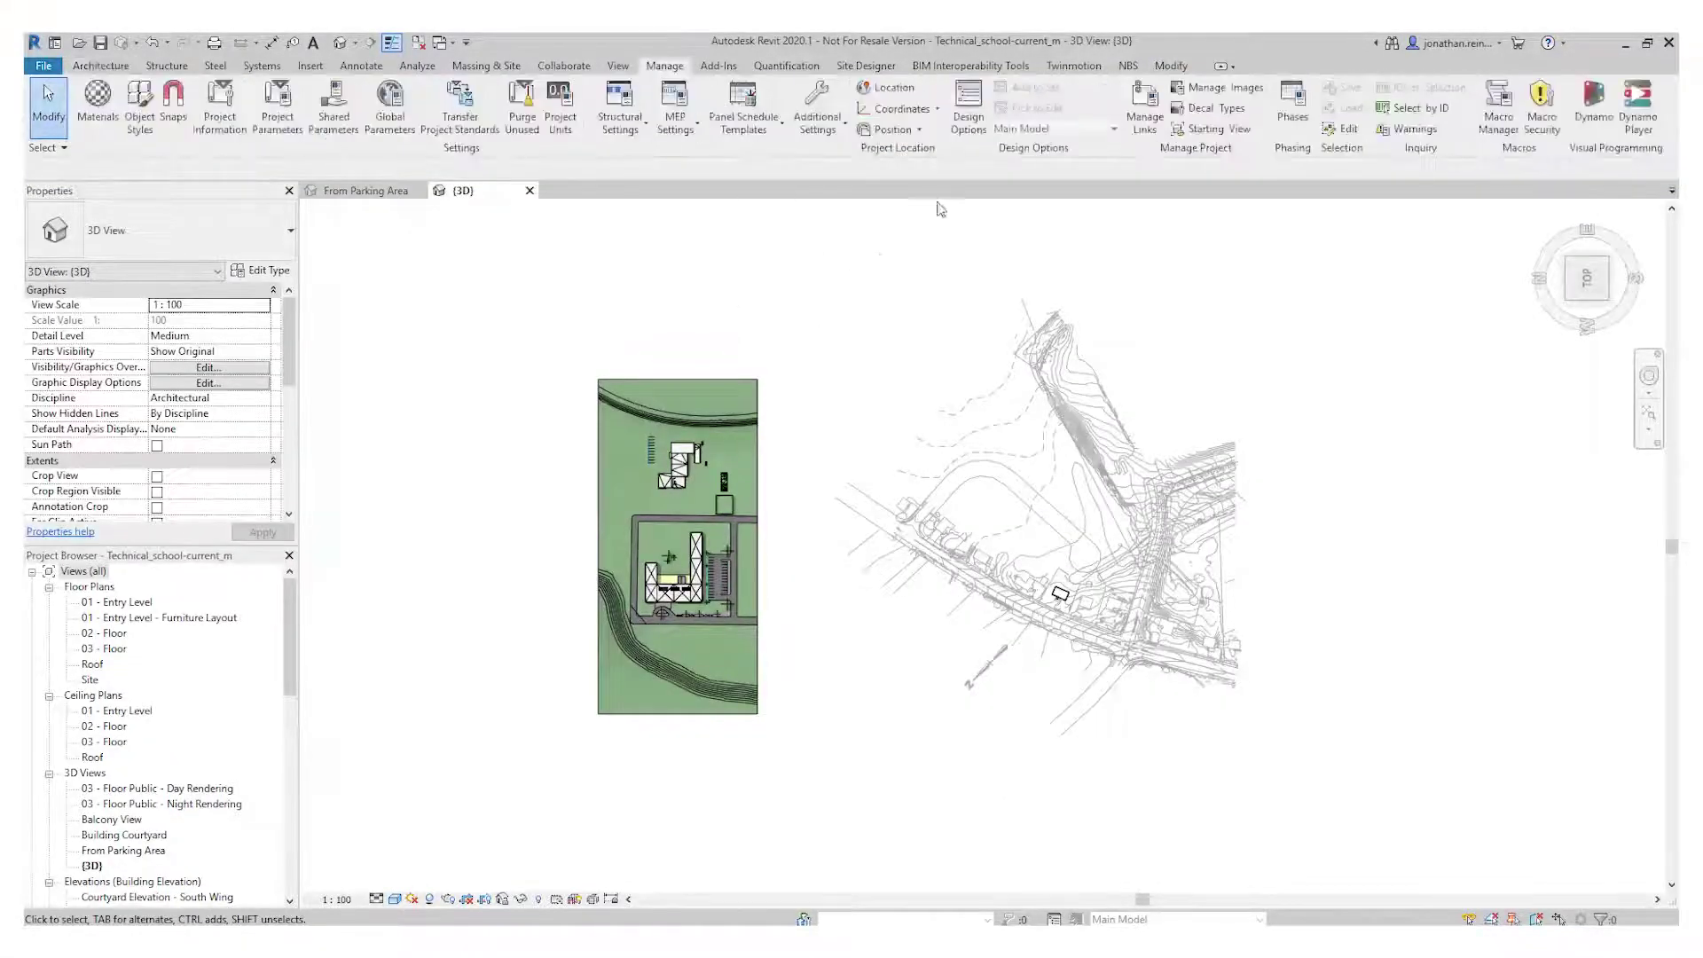
pyautogui.click(1145, 114)
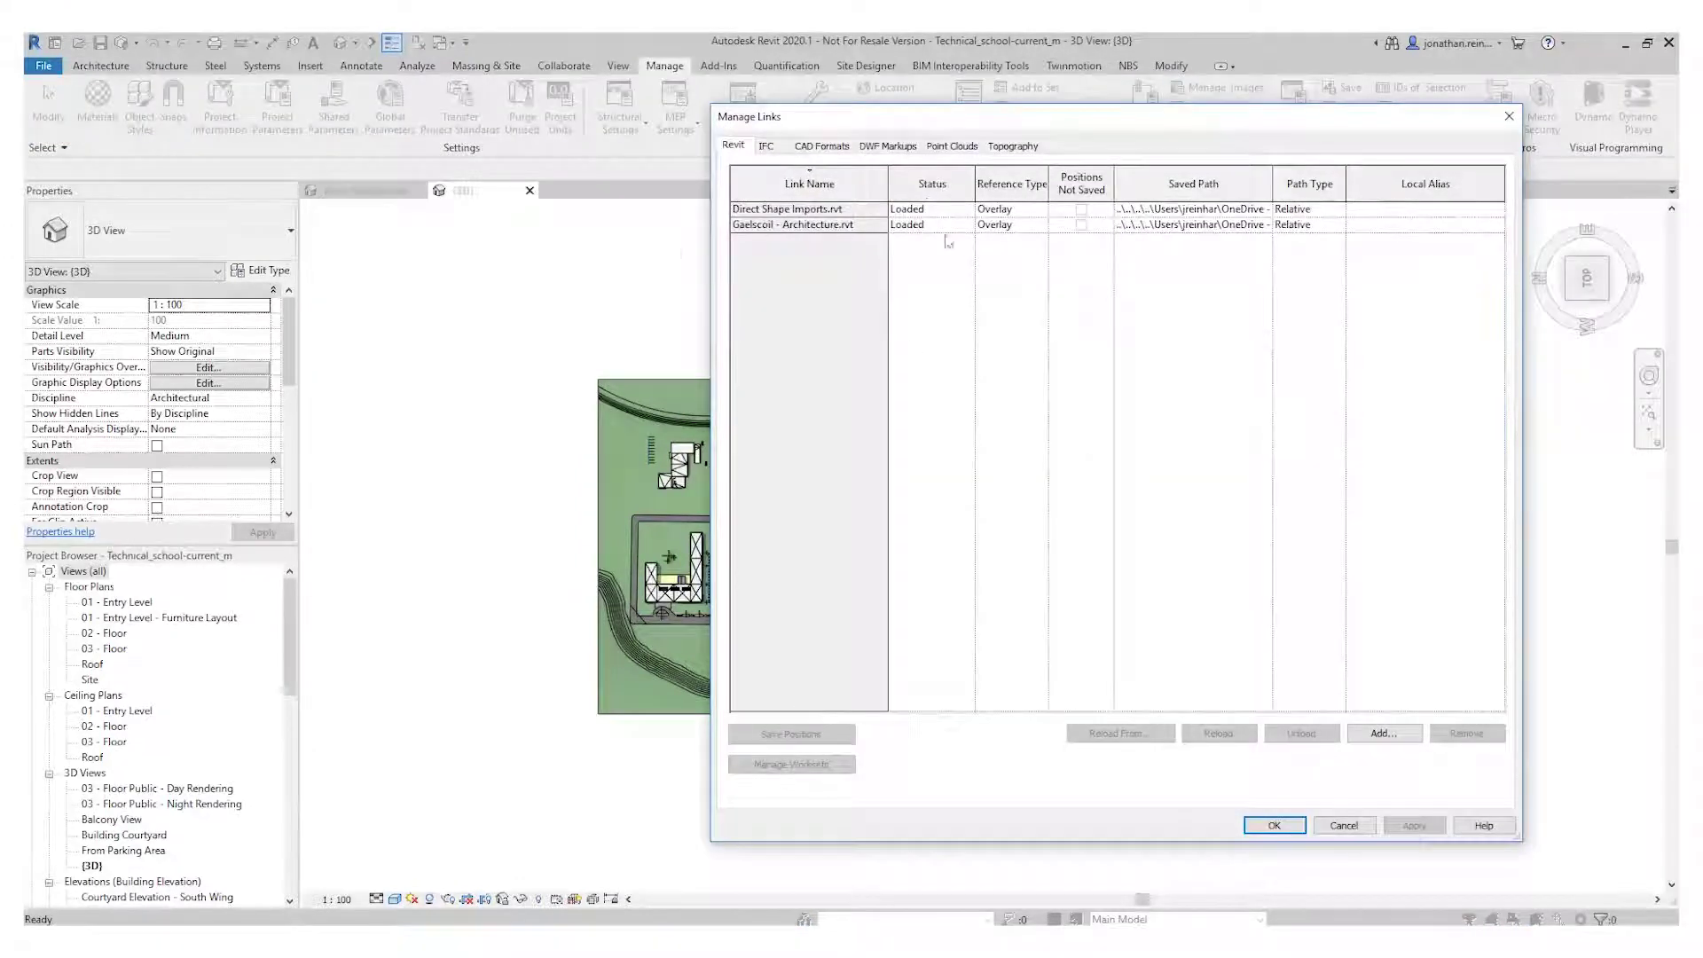
pyautogui.click(829, 208)
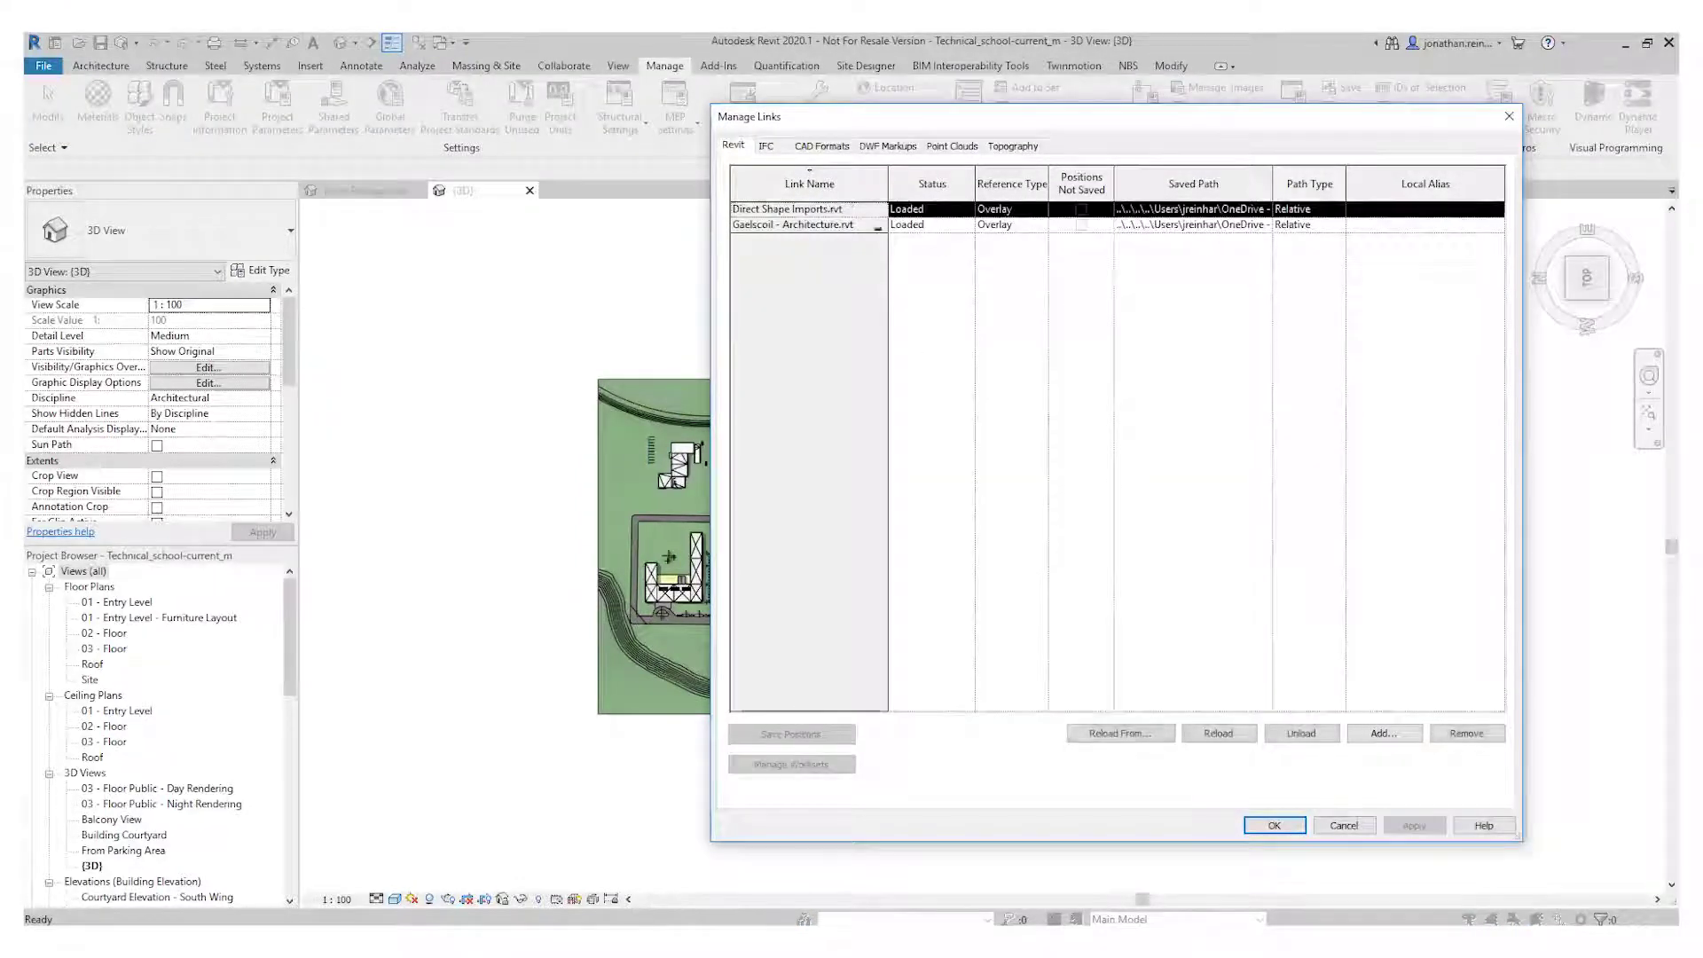
pyautogui.moveTo(858, 121); pyautogui.dragTo(1011, 121)
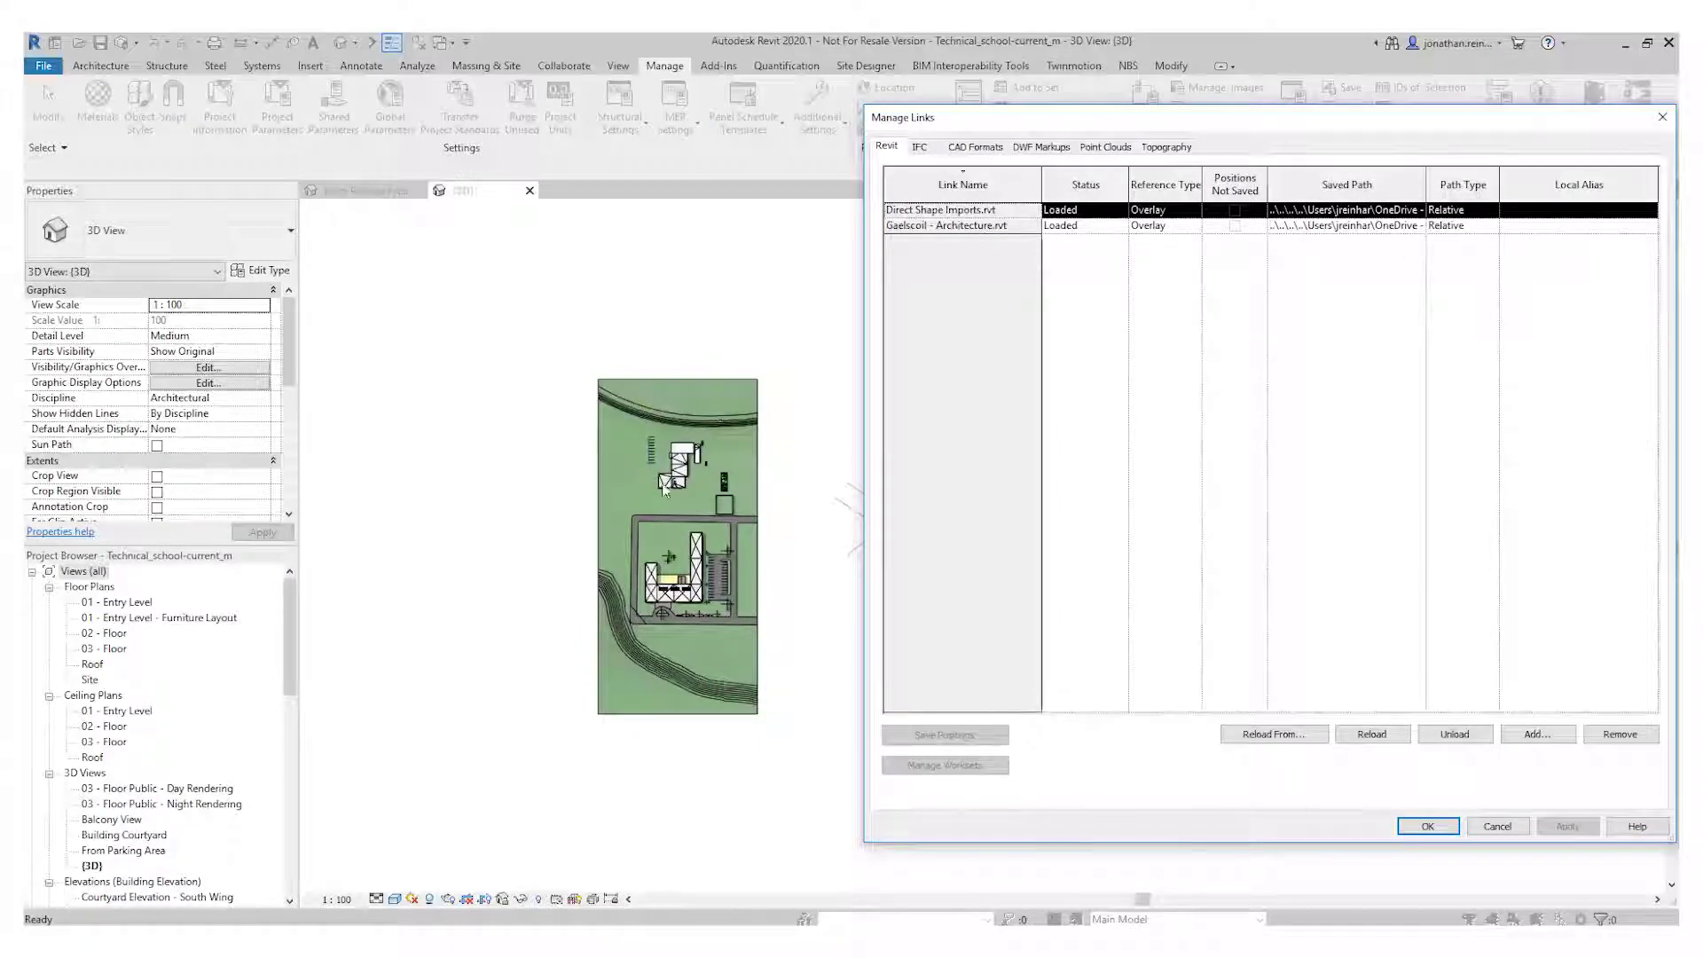
# Unload Site File.dwg from the CAD Formats links and close the dialog.
pyautogui.click(920, 147)
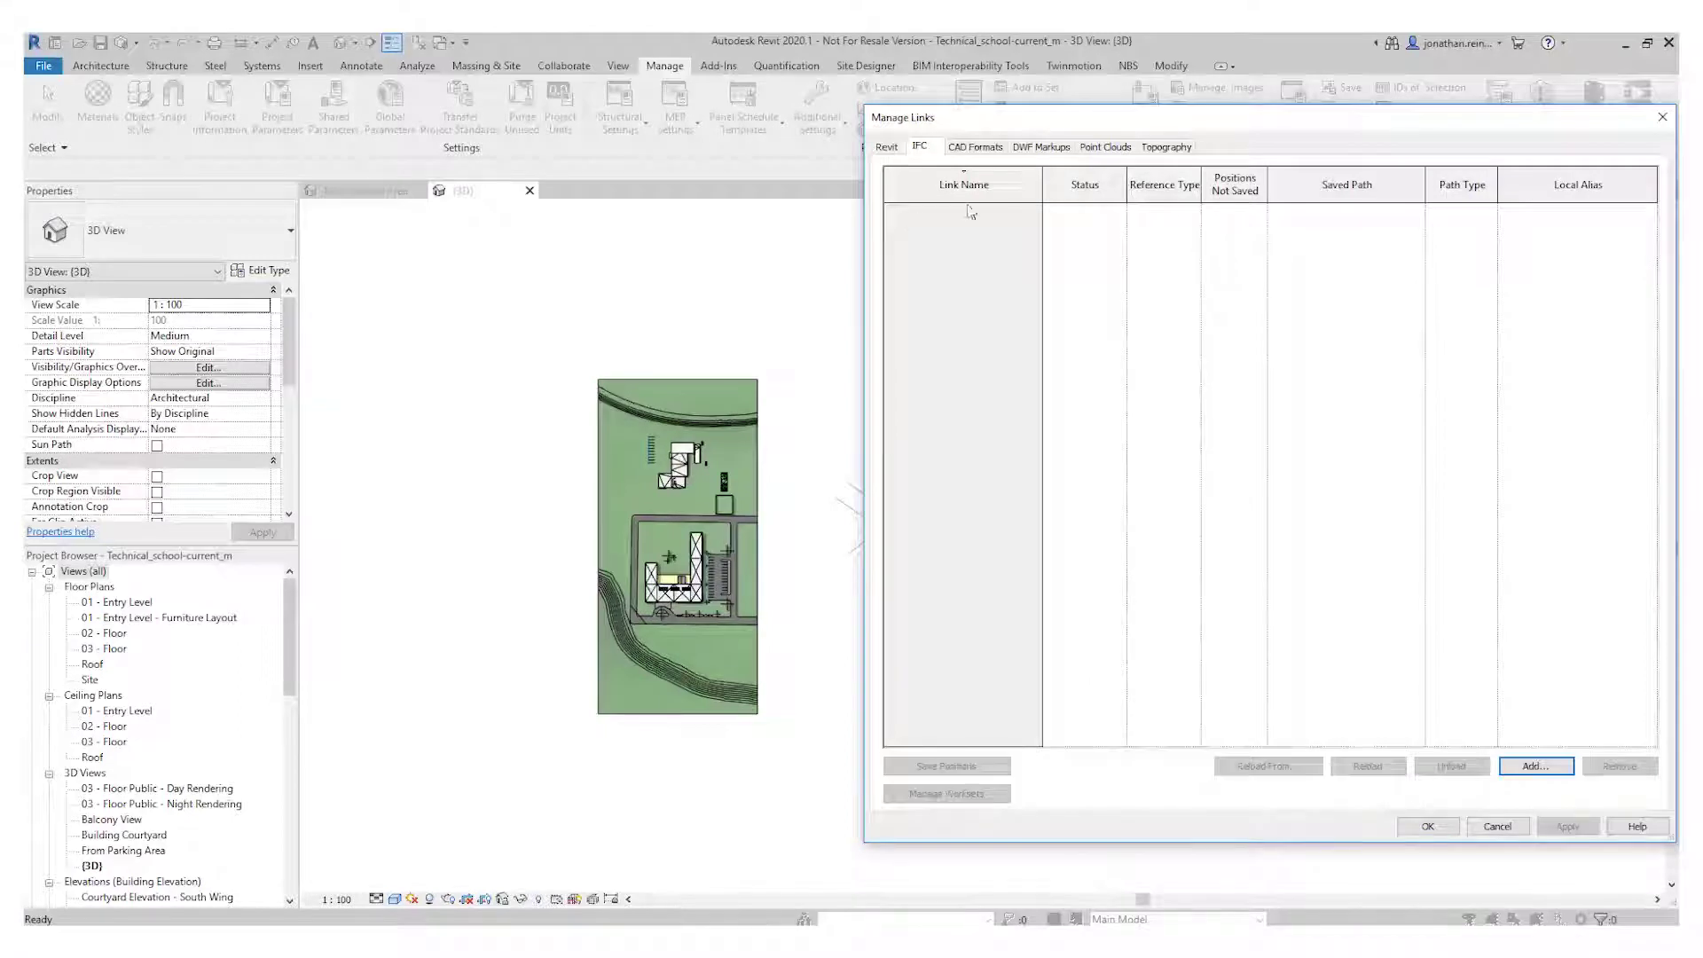
pyautogui.click(976, 147)
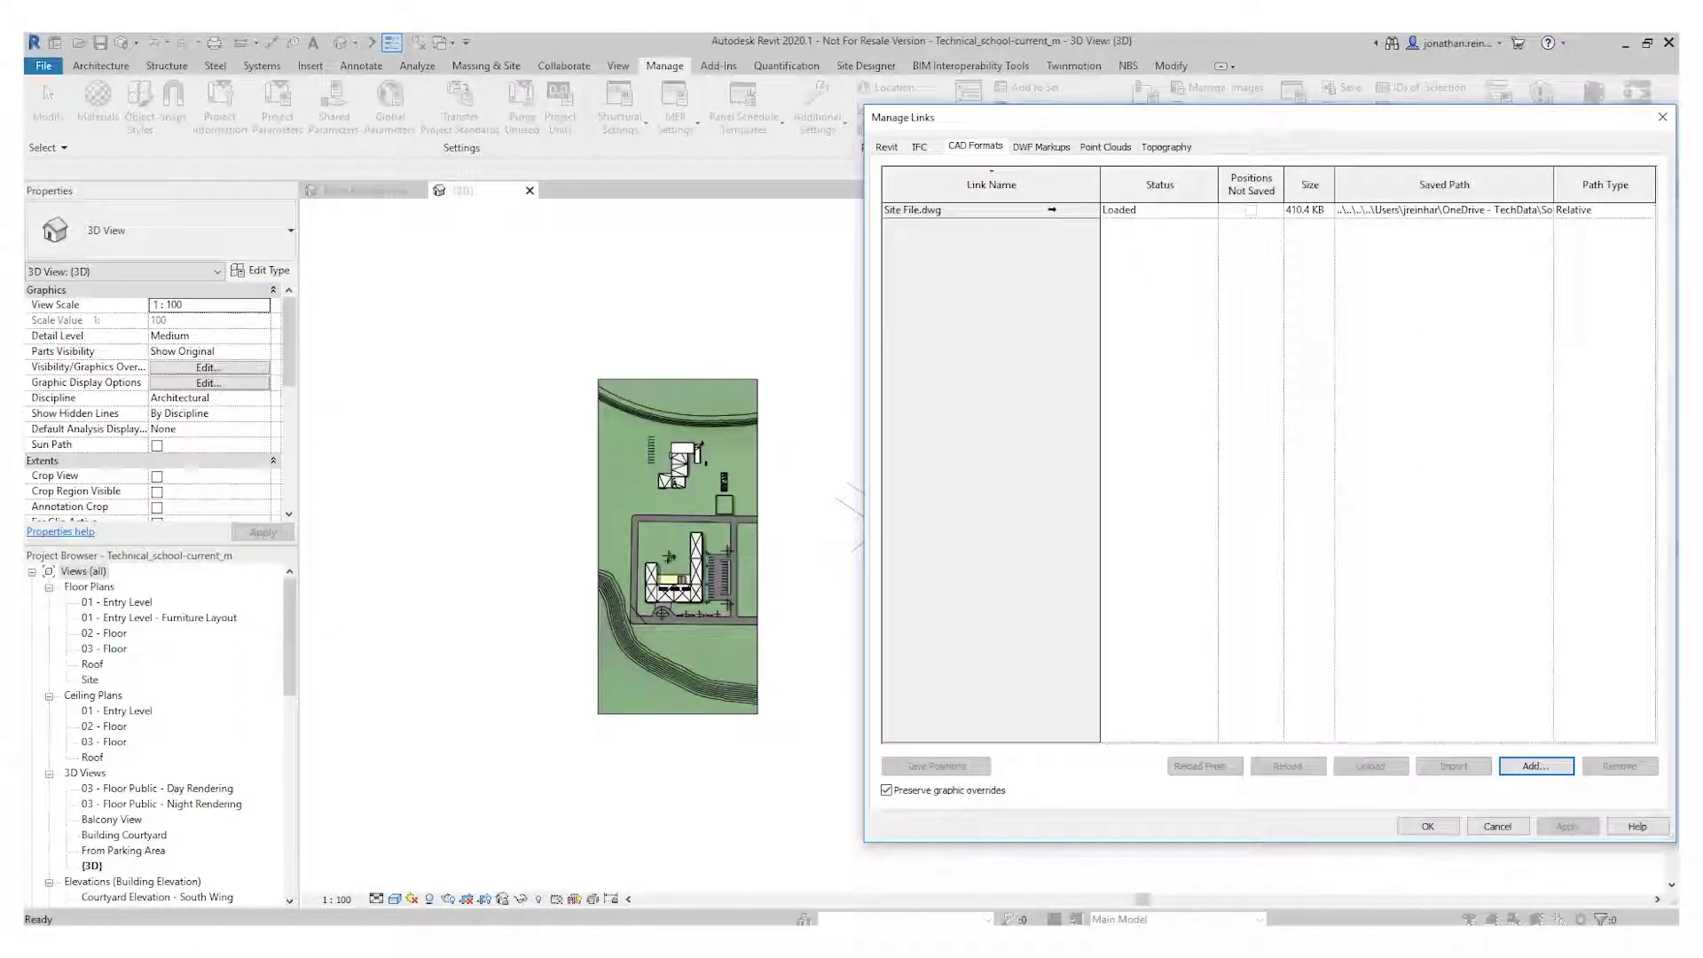
pyautogui.click(1052, 209)
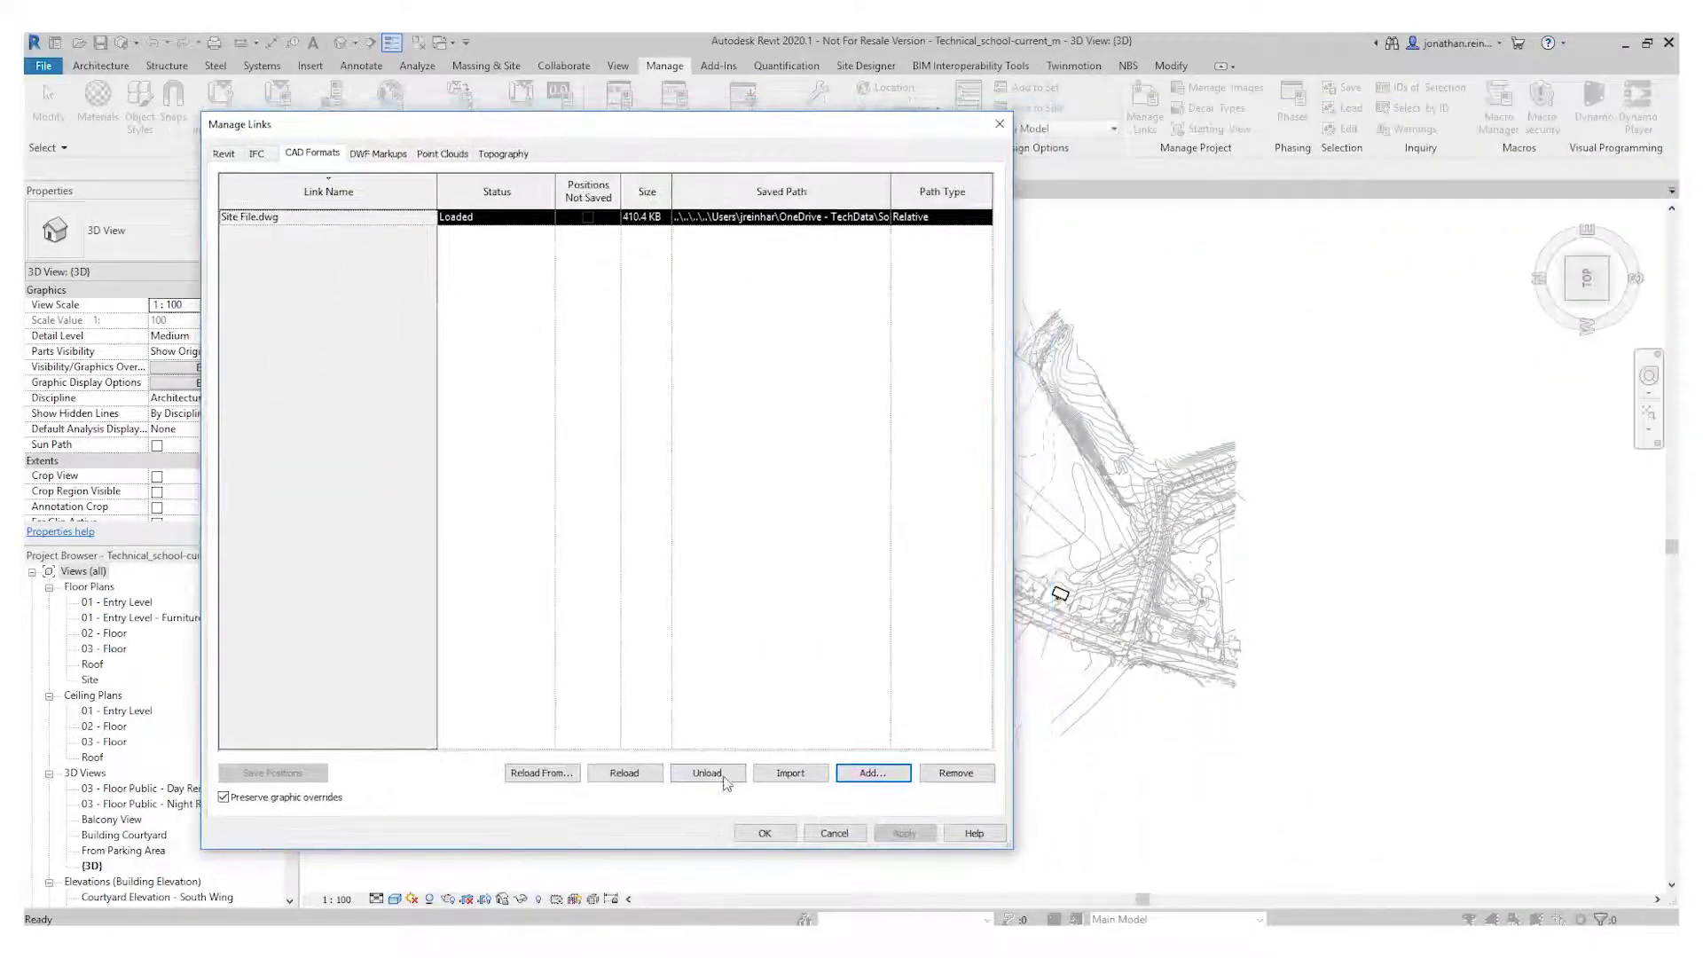
pyautogui.click(720, 777)
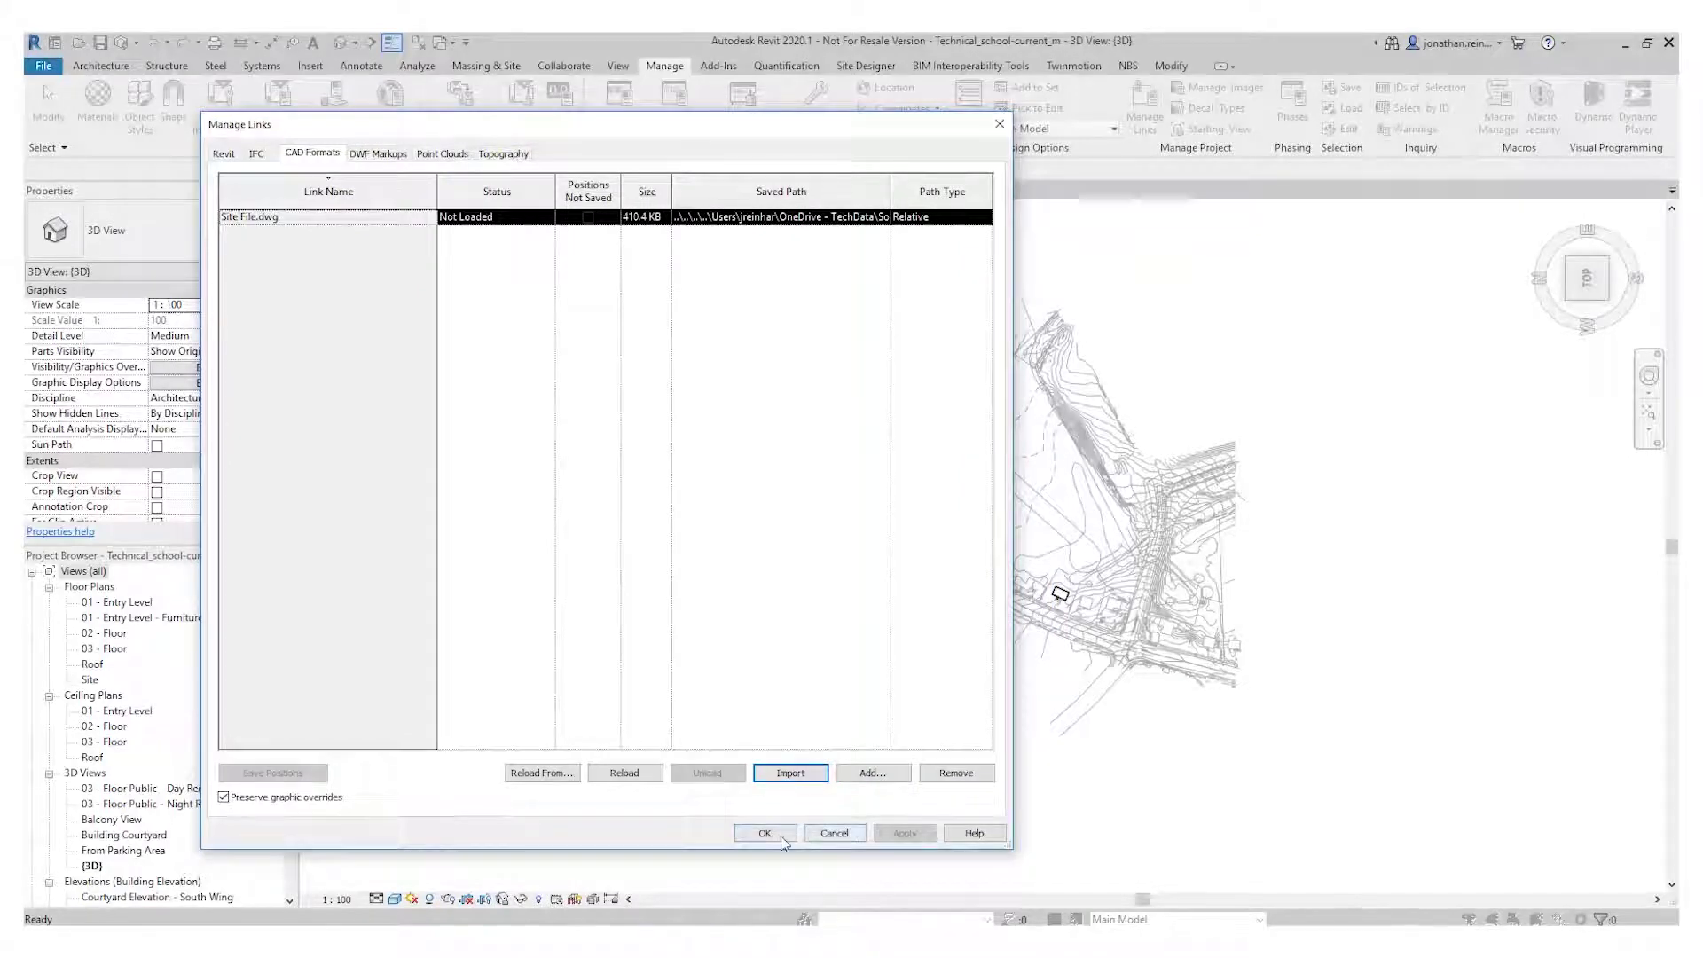
pyautogui.click(781, 836)
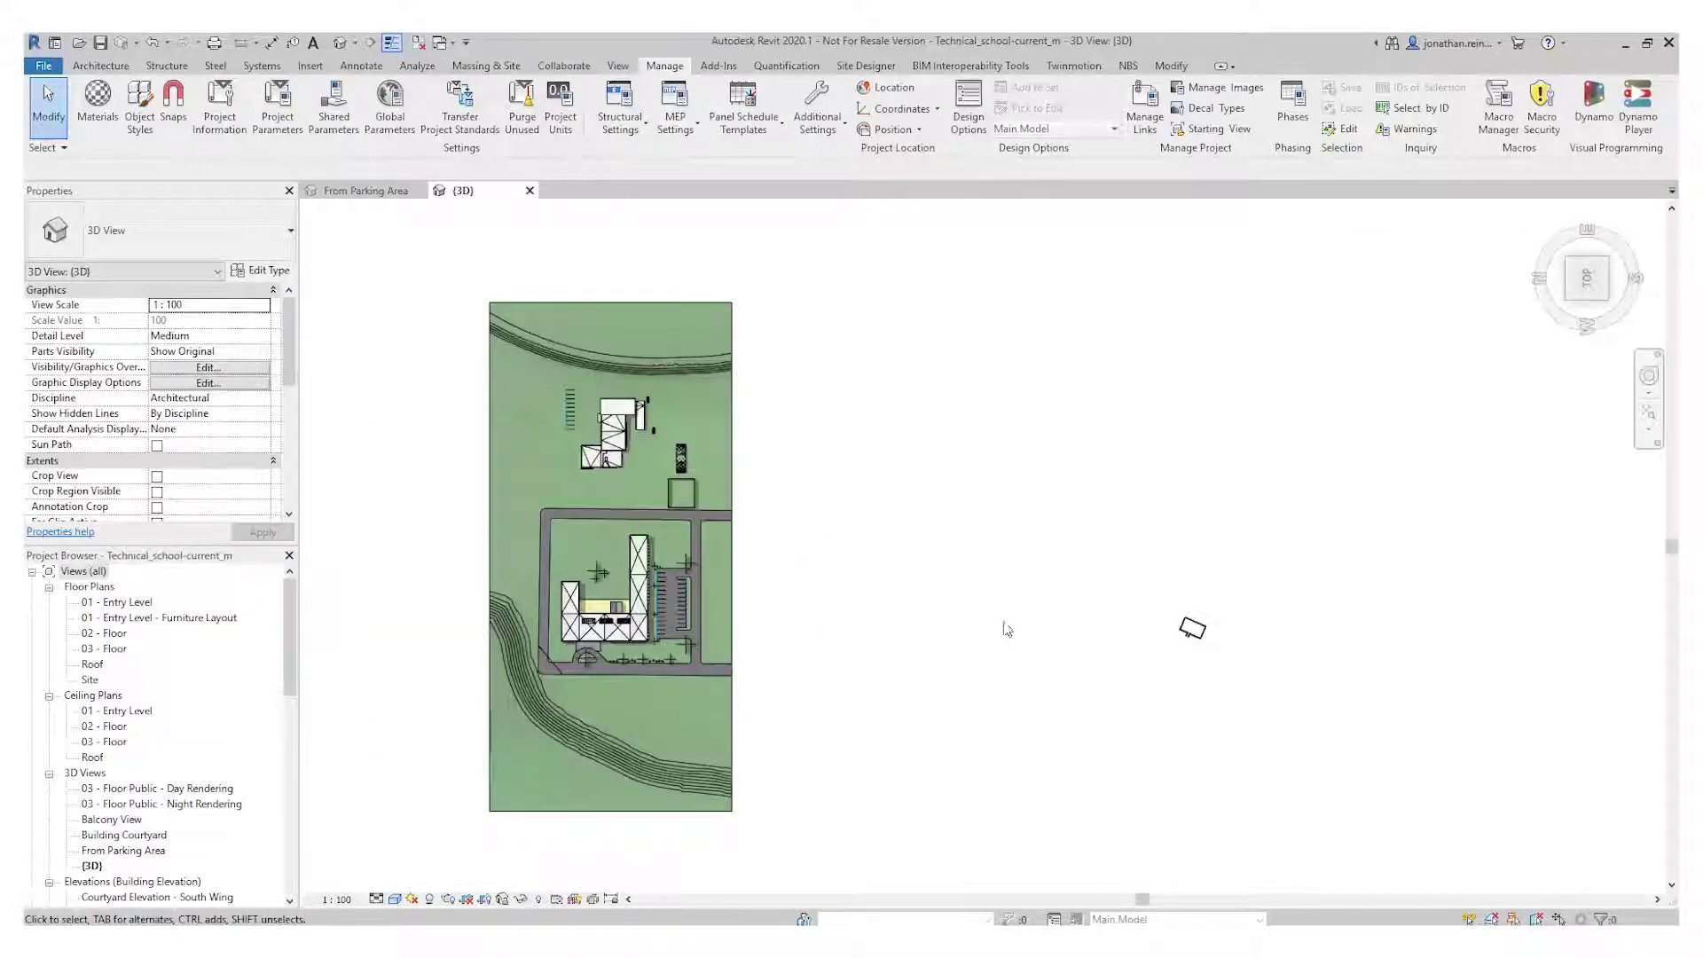
# Select the stacked wall outline and reframe the whole site in a tilted 3D view.
pyautogui.click(1198, 632)
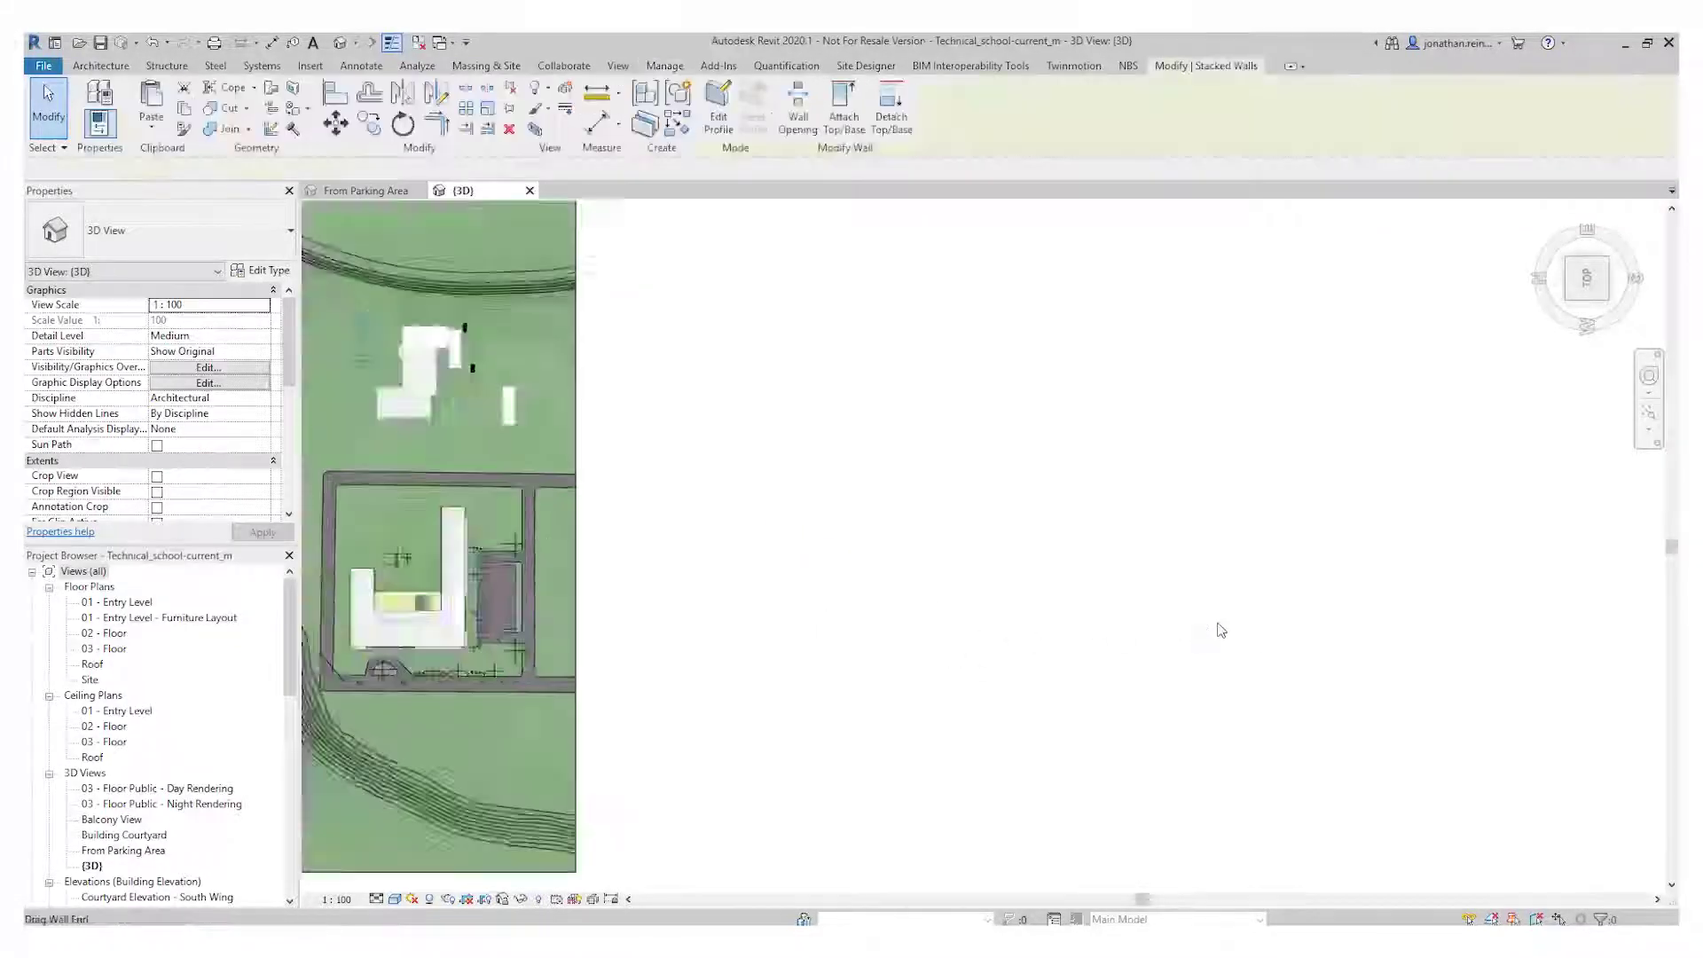
pyautogui.scroll(-5, 1207, 639)
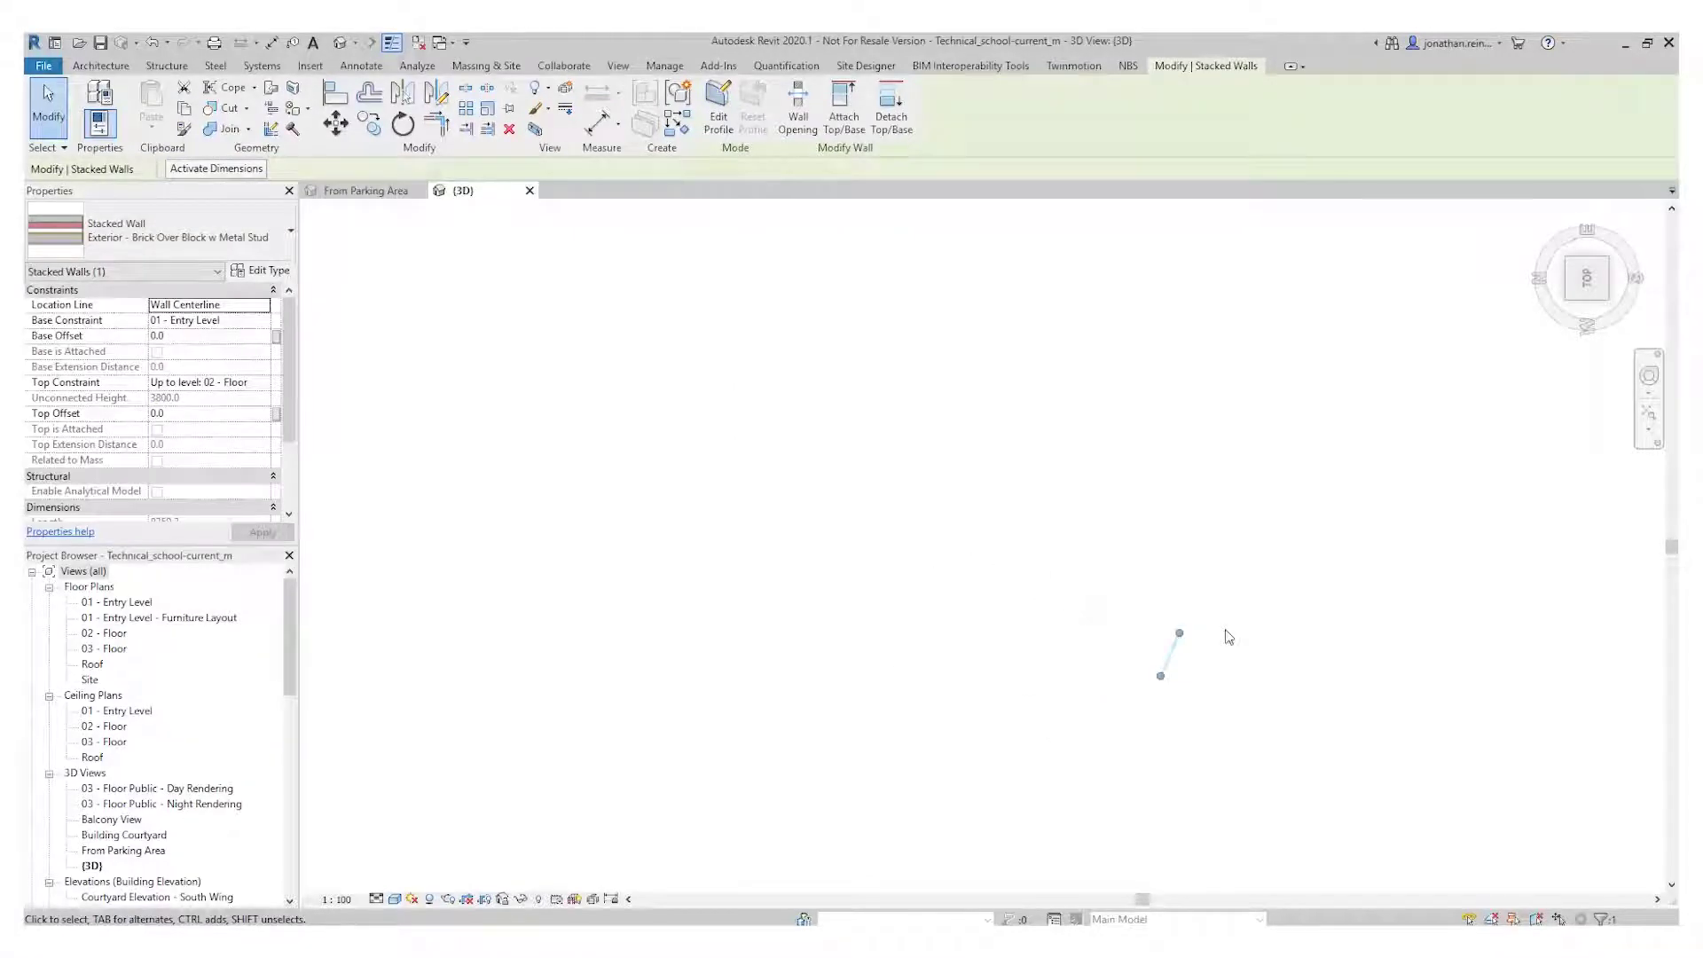
pyautogui.moveTo(621, 523); pyautogui.dragTo(1066, 544, button='middle')
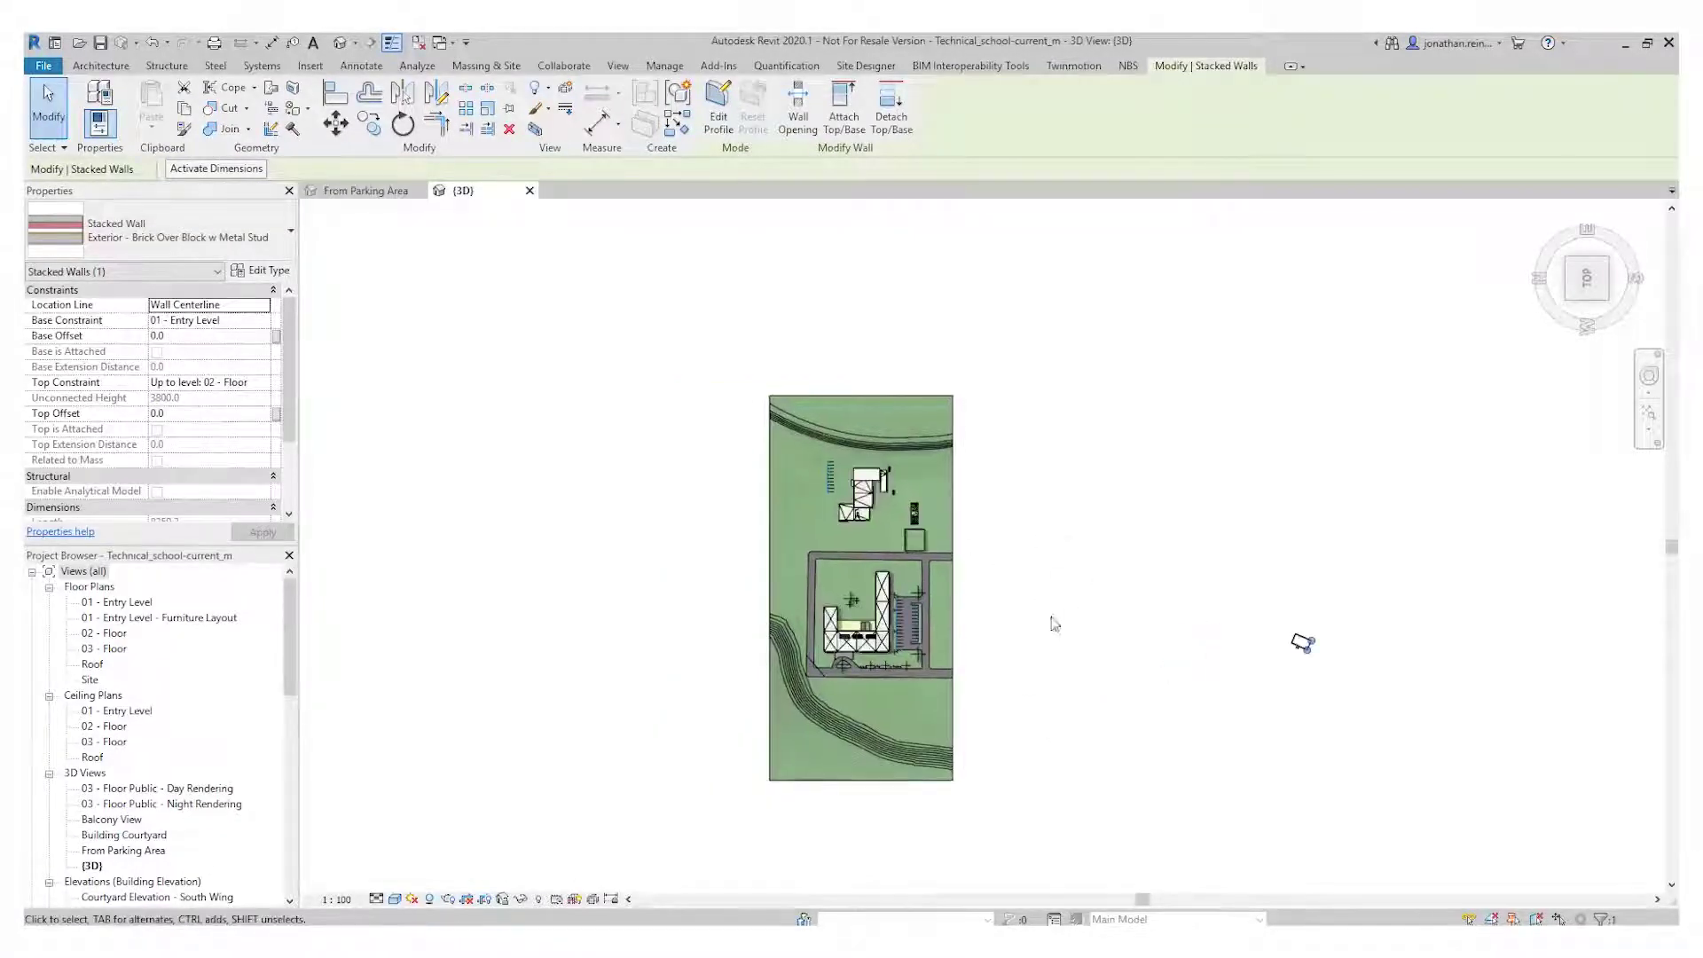
pyautogui.keyDown('shift'); pyautogui.moveTo(1125, 620); pyautogui.dragTo(1191, 507, button='middle'); pyautogui.keyUp('shift')
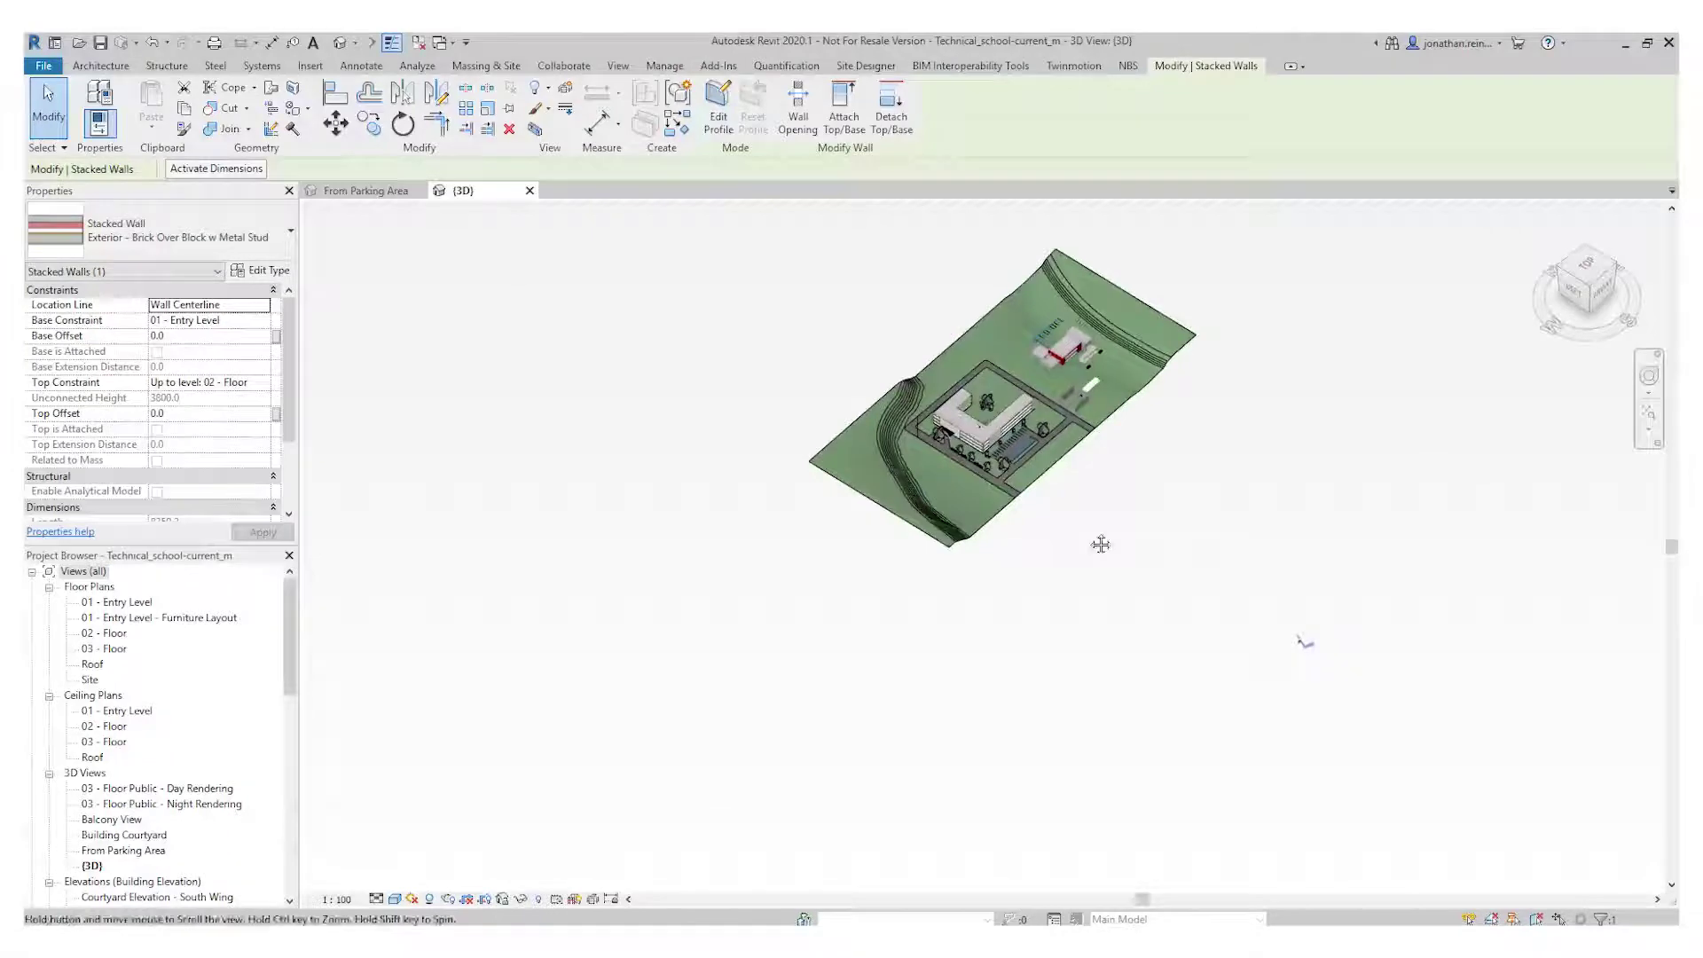
pyautogui.keyDown('shift'); pyautogui.moveTo(1103, 544); pyautogui.dragTo(1198, 688, button='middle'); pyautogui.keyUp('shift')
pyautogui.scroll(5, 946, 434)
# Select the large school model, then the Direct Shape Imports.rvt and Gaelscoil - Architecture.rvt links.
pyautogui.click(946, 435)
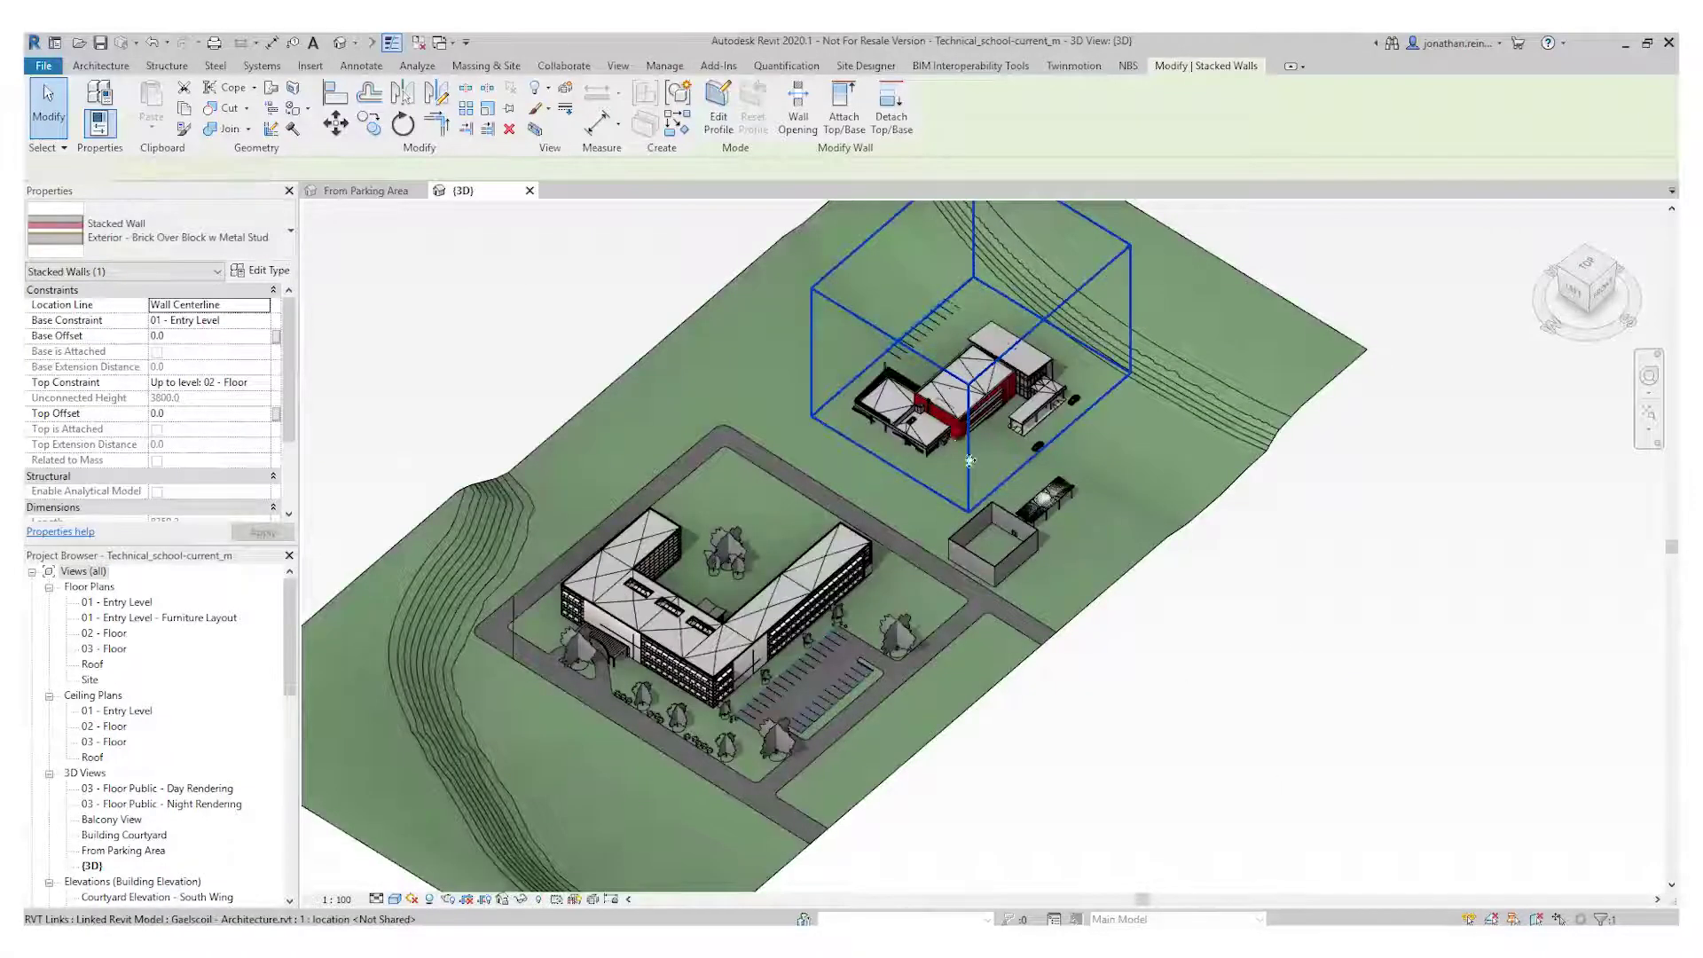
pyautogui.scroll(2, 946, 435)
pyautogui.keyDown('shift'); pyautogui.moveTo(891, 590); pyautogui.dragTo(1098, 515, button='middle'); pyautogui.keyUp('shift')
pyautogui.click(1054, 499)
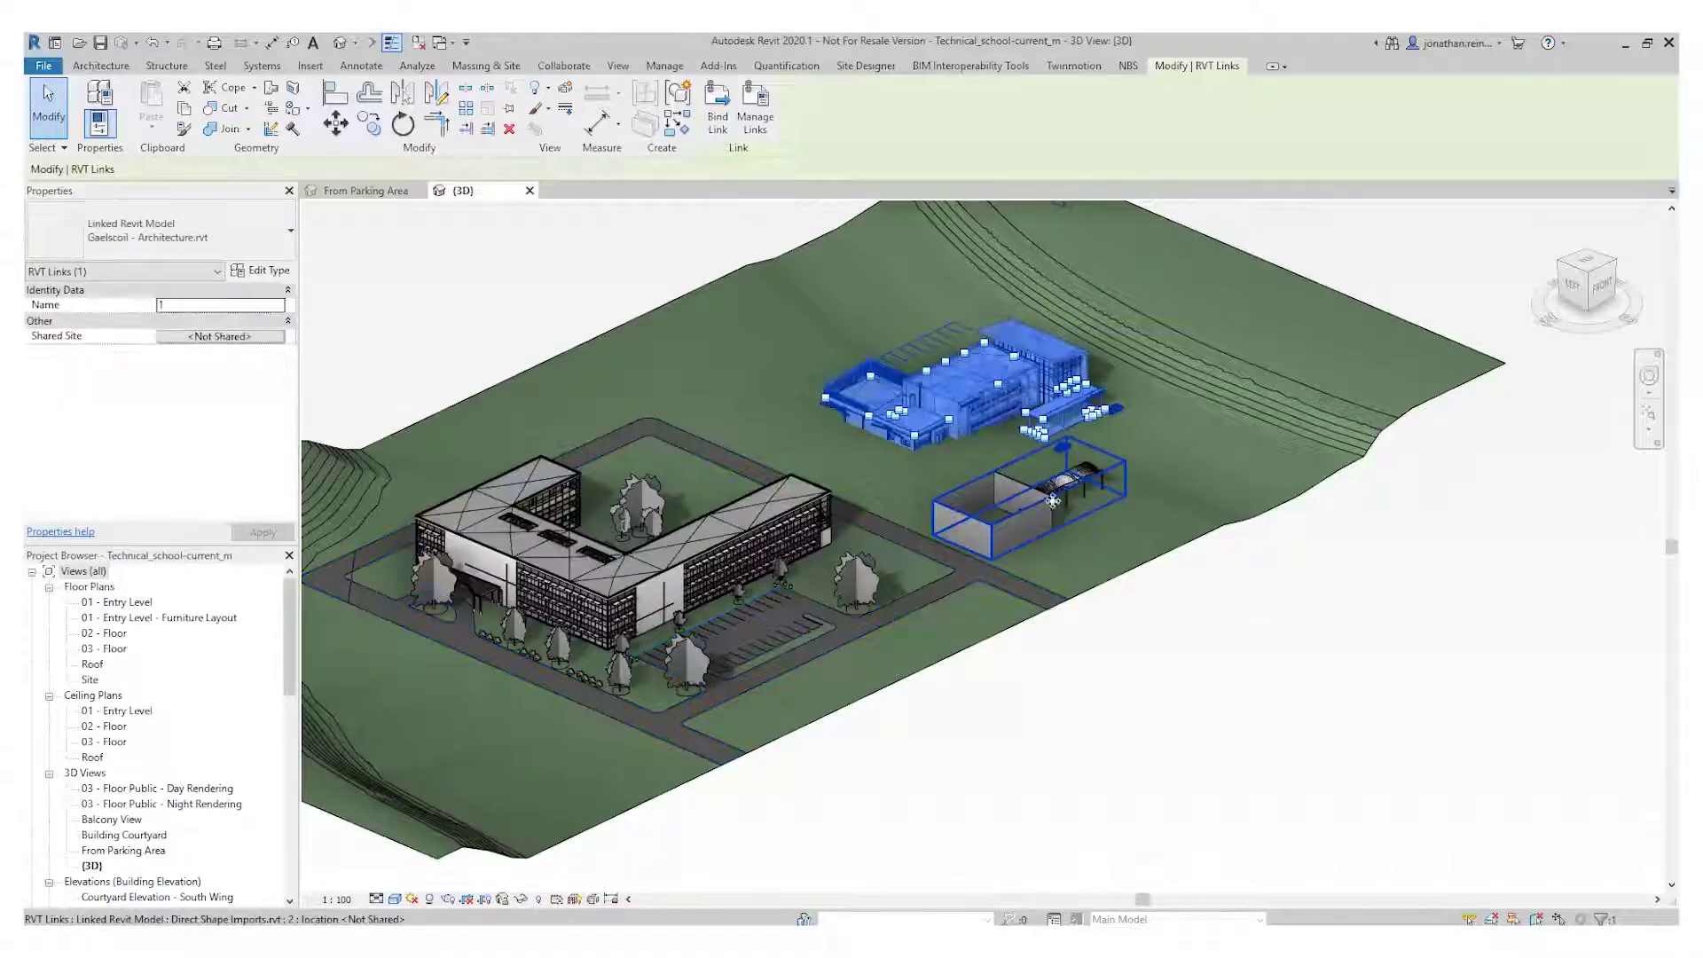
pyautogui.click(994, 393)
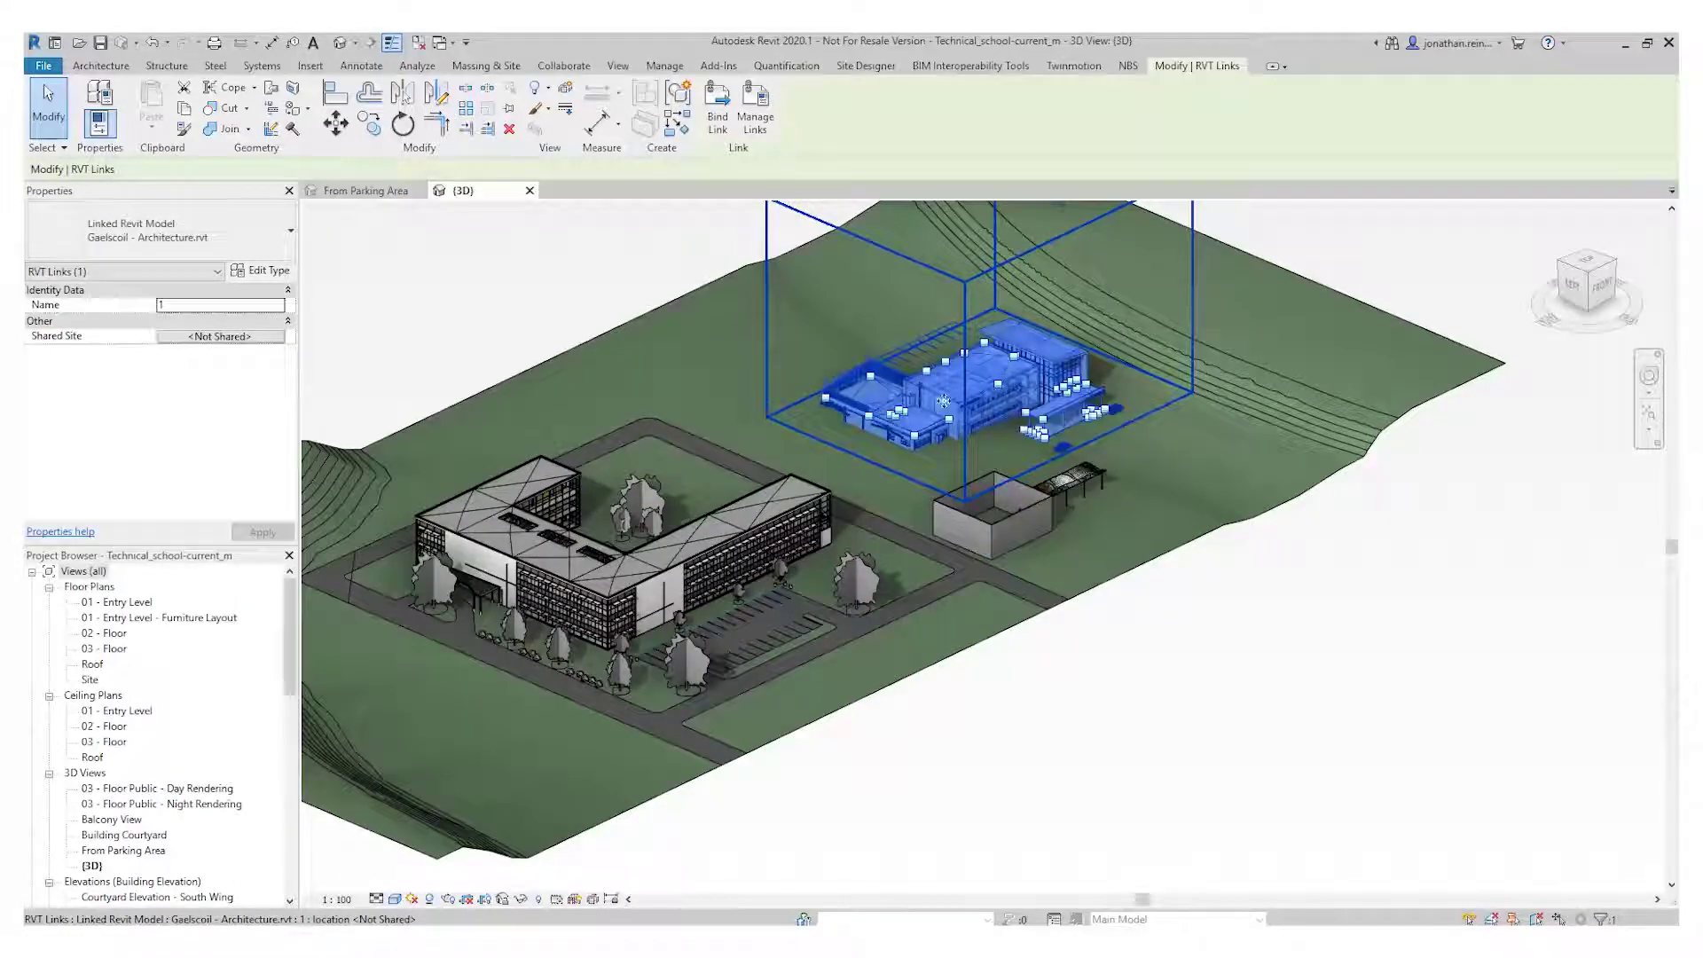